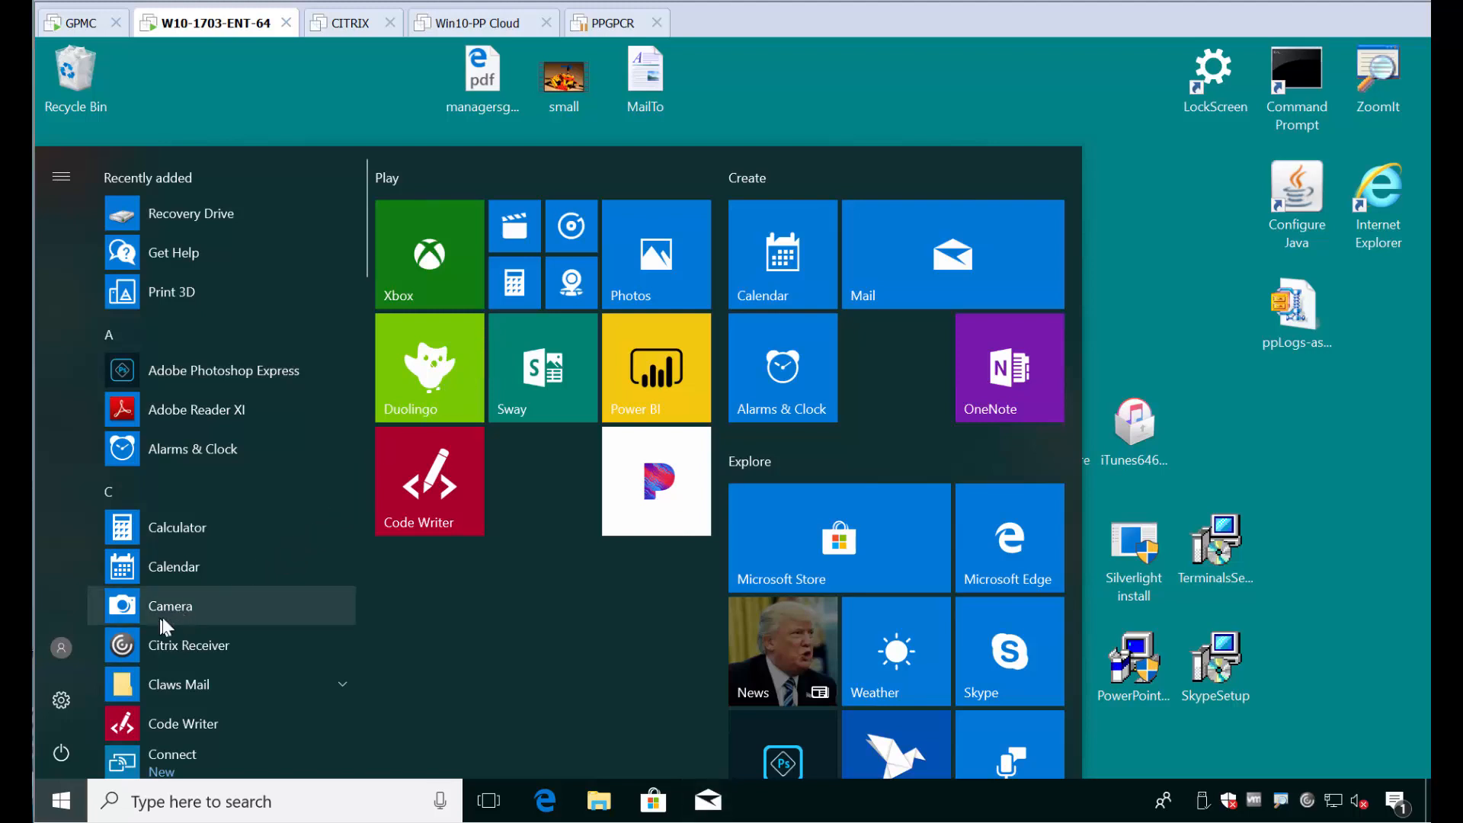
Step: Pin the Camera app as a tile in the Create group of the Start menu and close the menu
{"action": "left_click_drag", "start_coordinate": [162, 620], "coordinate": [866, 381]}
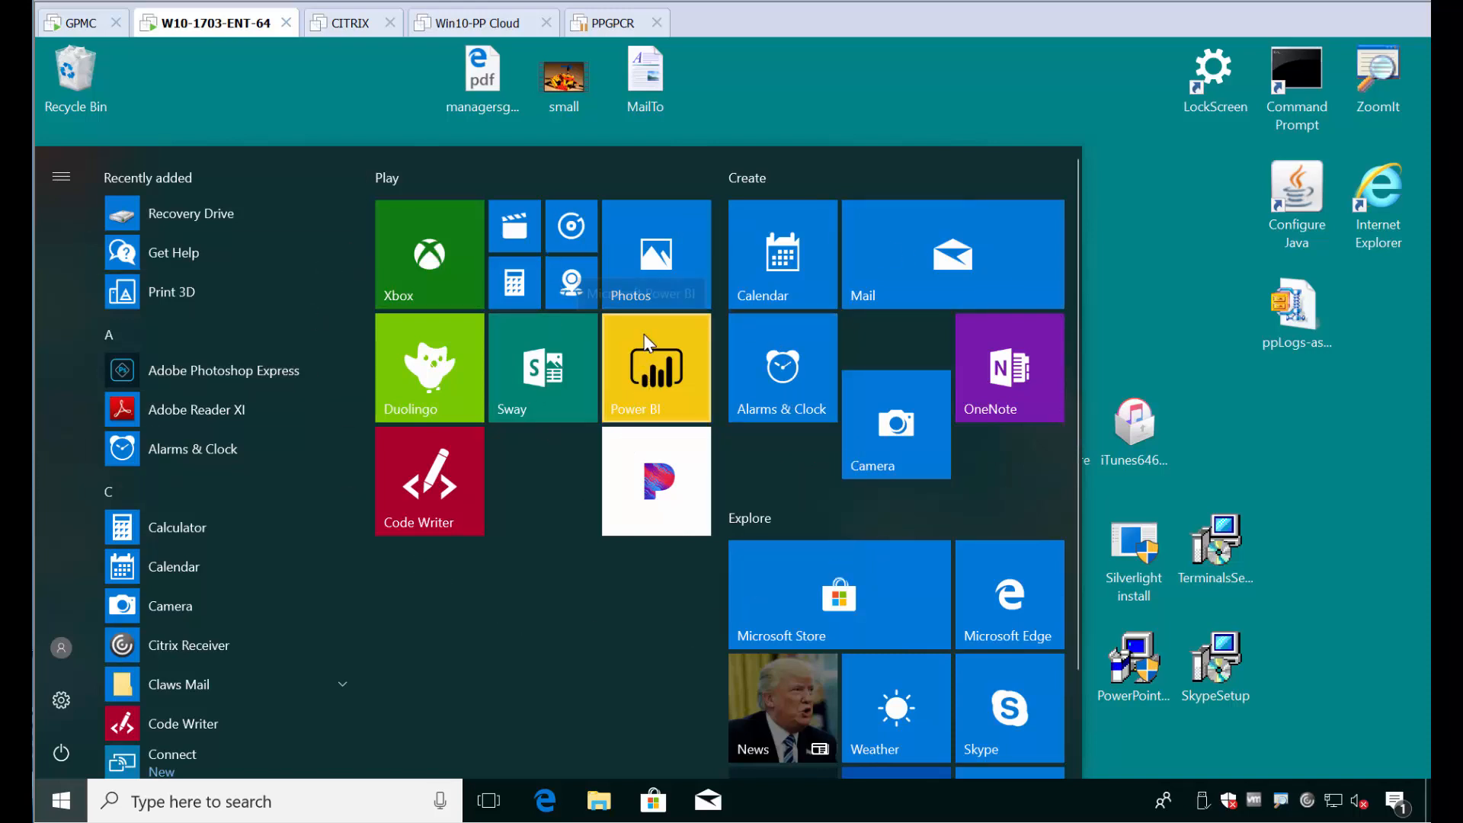
{"action": "left_click", "coordinate": [157, 88]}
Step: On the GPMC machine, edit the PPSSM in REPLACE MODE GPO and open the user-side PolicyPak Start Screen Manager for Windows 10
{"action": "left_click", "coordinate": [78, 29]}
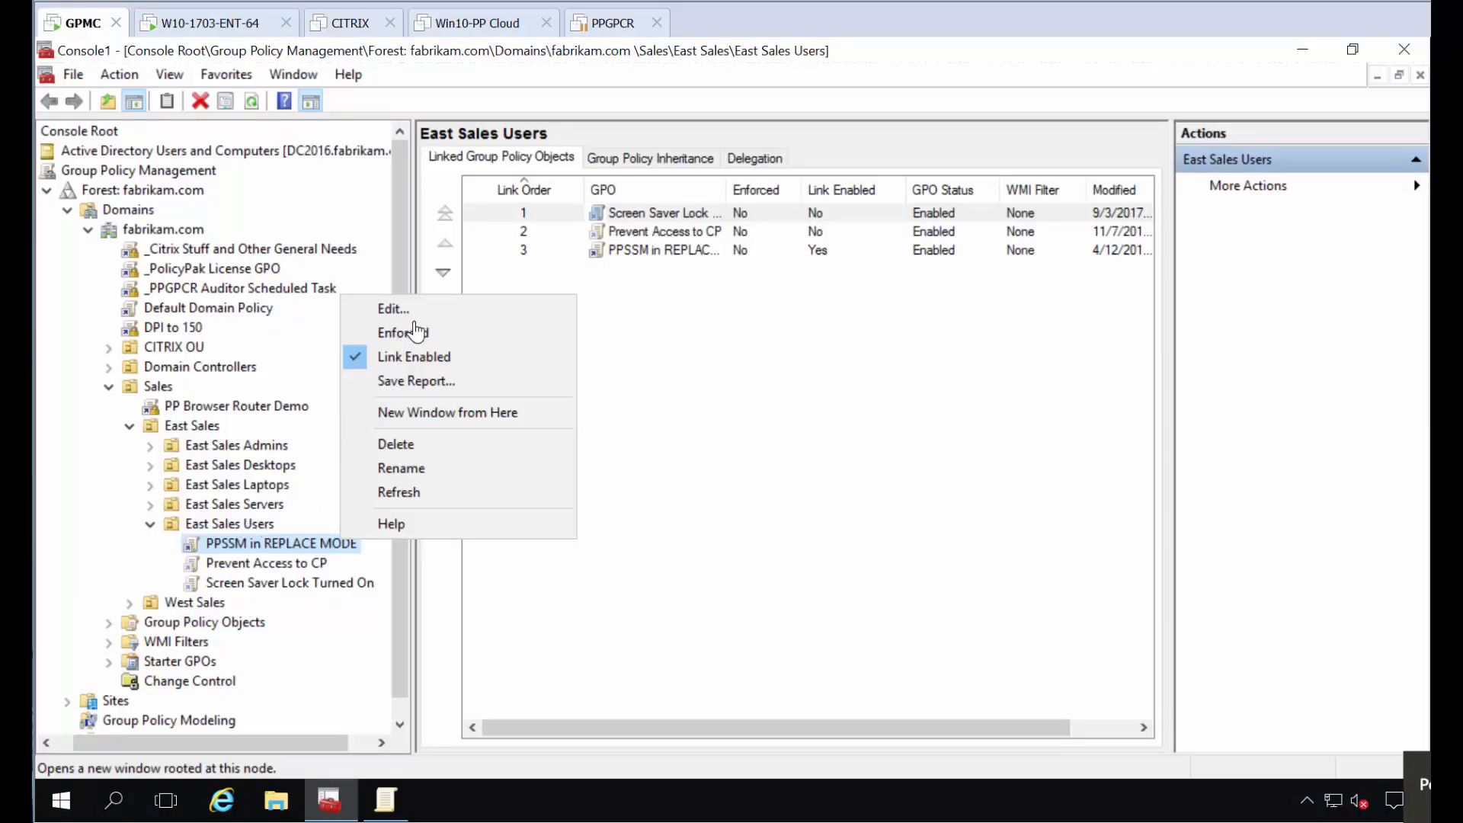
{"action": "left_click", "coordinate": [418, 313]}
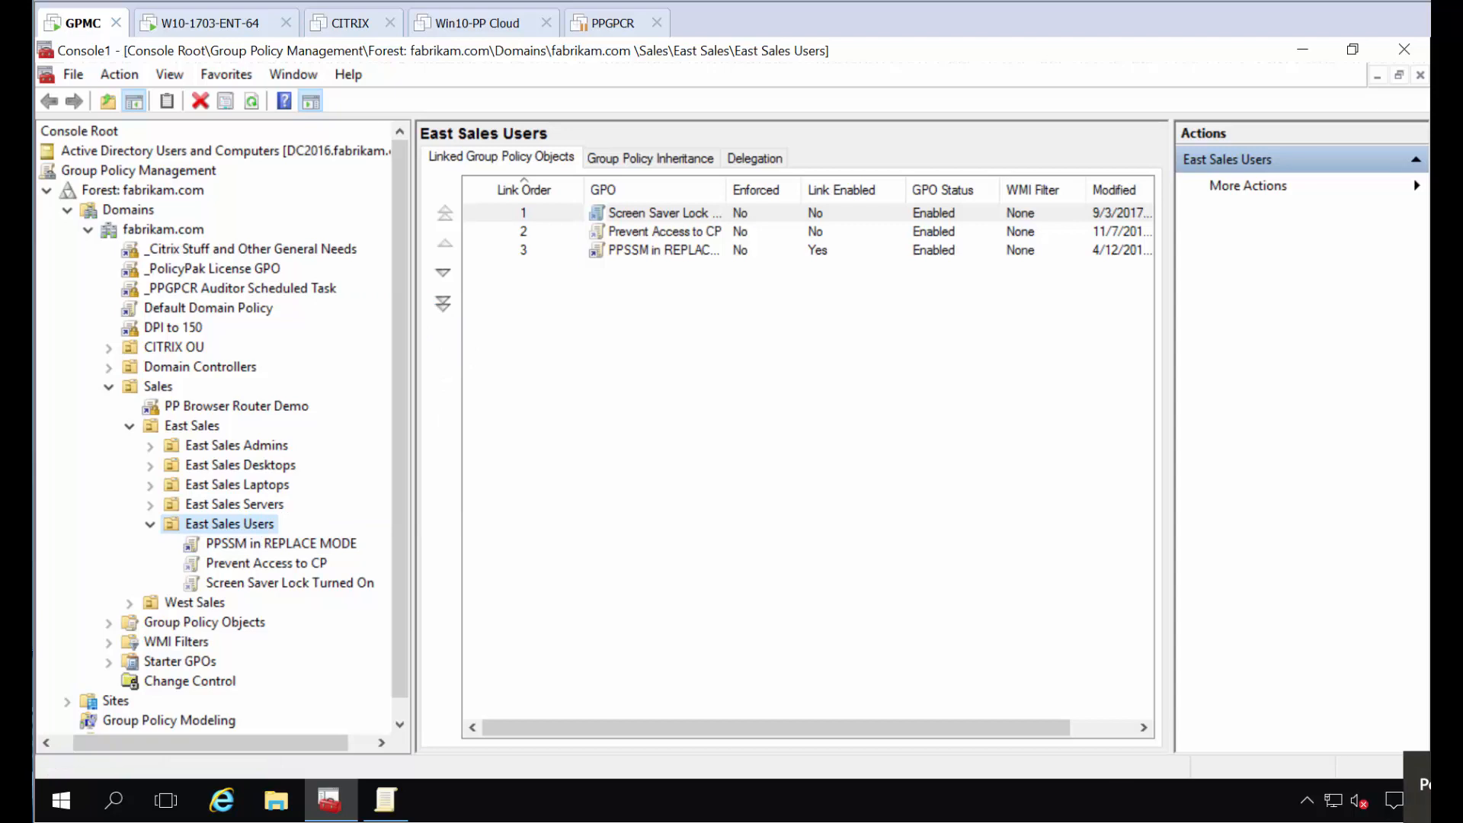
{"action": "double_click", "coordinate": [378, 146]}
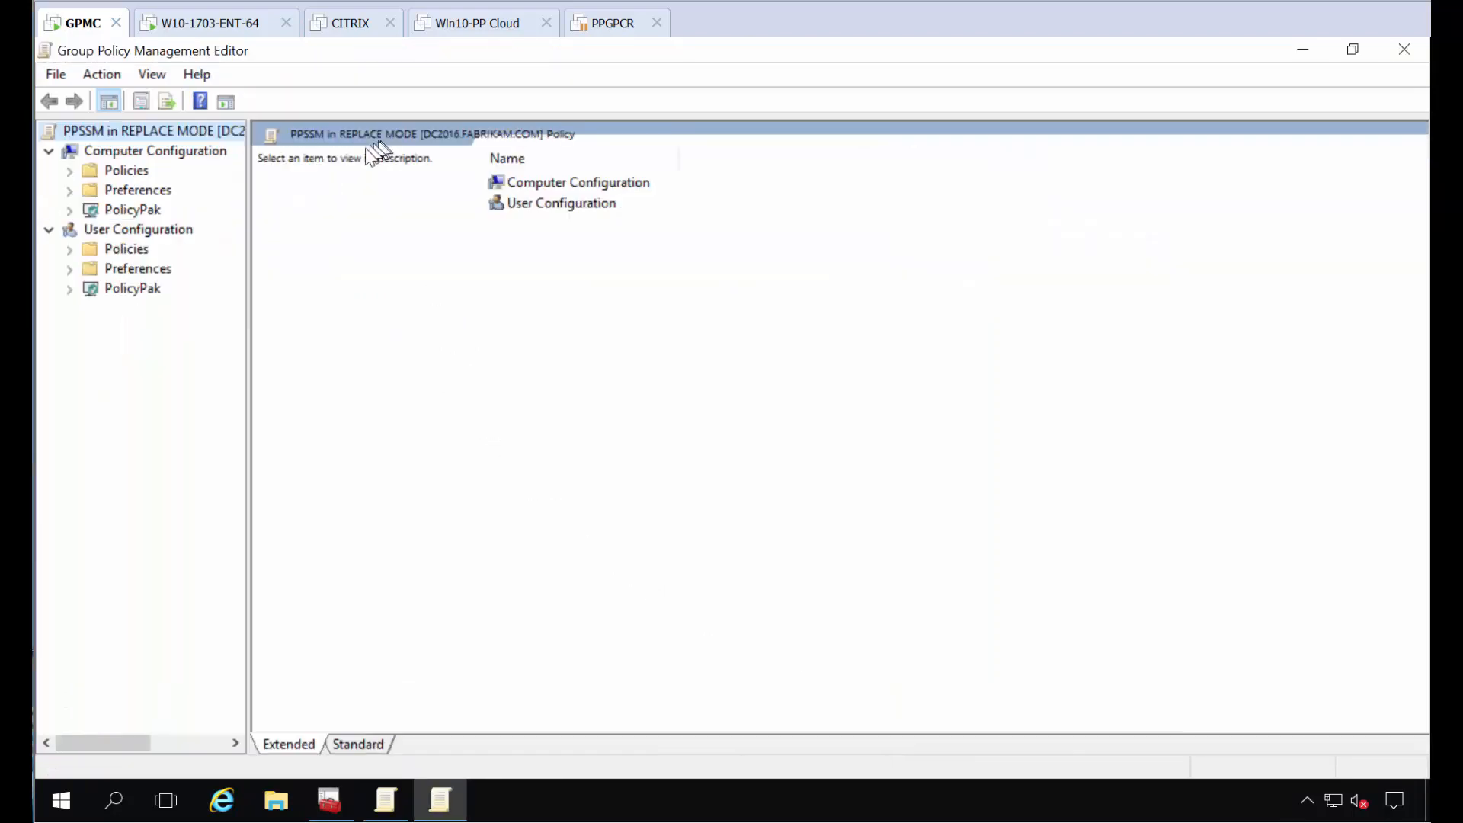
{"action": "left_click", "coordinate": [68, 288]}
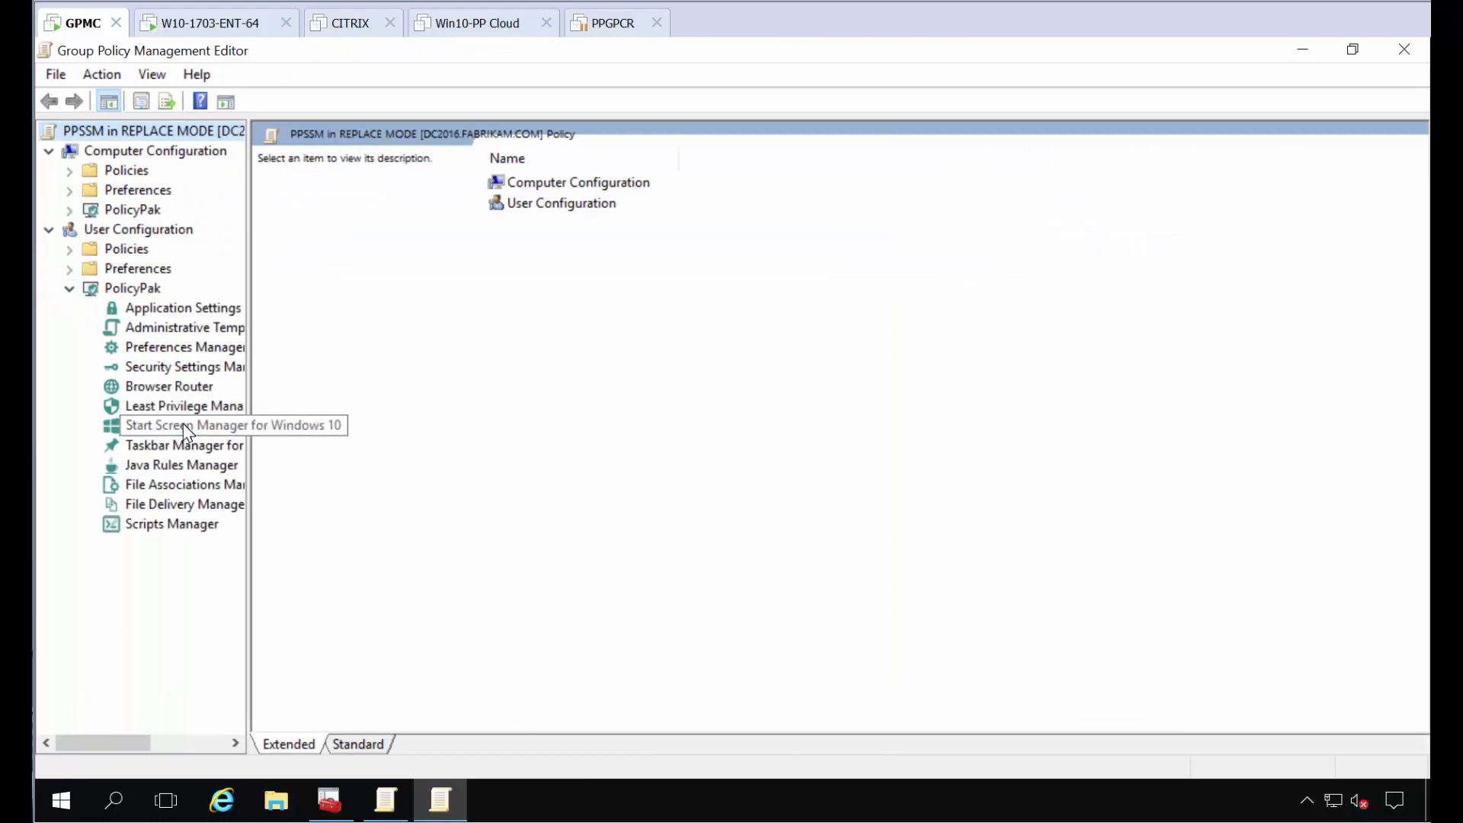
{"action": "left_click", "coordinate": [186, 427]}
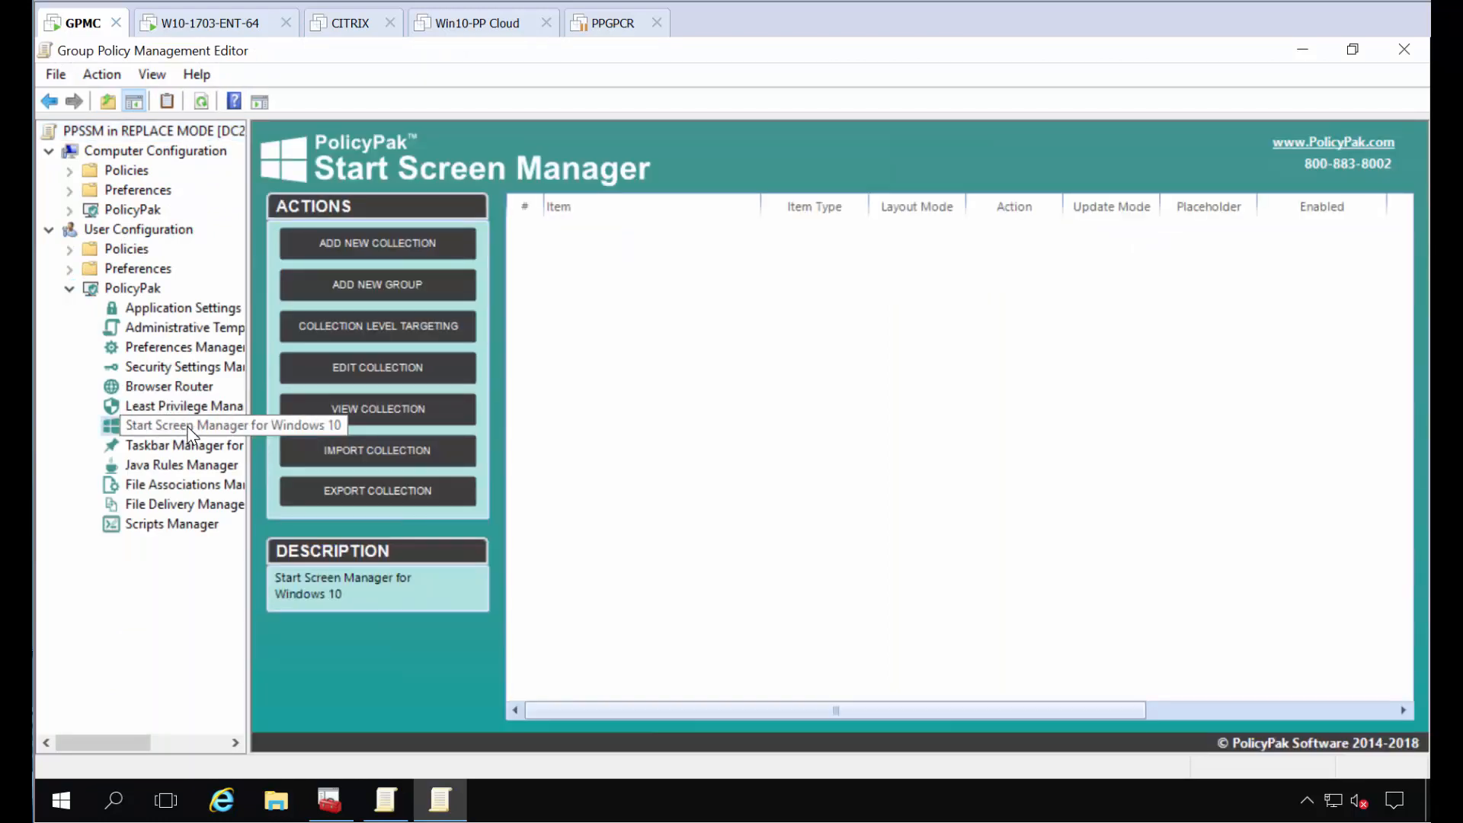
Step: Add a new Start Screen Manager collection with the default name Collection 1 and the FULL (REPLACE) layout mode
{"action": "right_click", "coordinate": [552, 303]}
{"action": "mouse_move", "coordinate": [591, 317]}
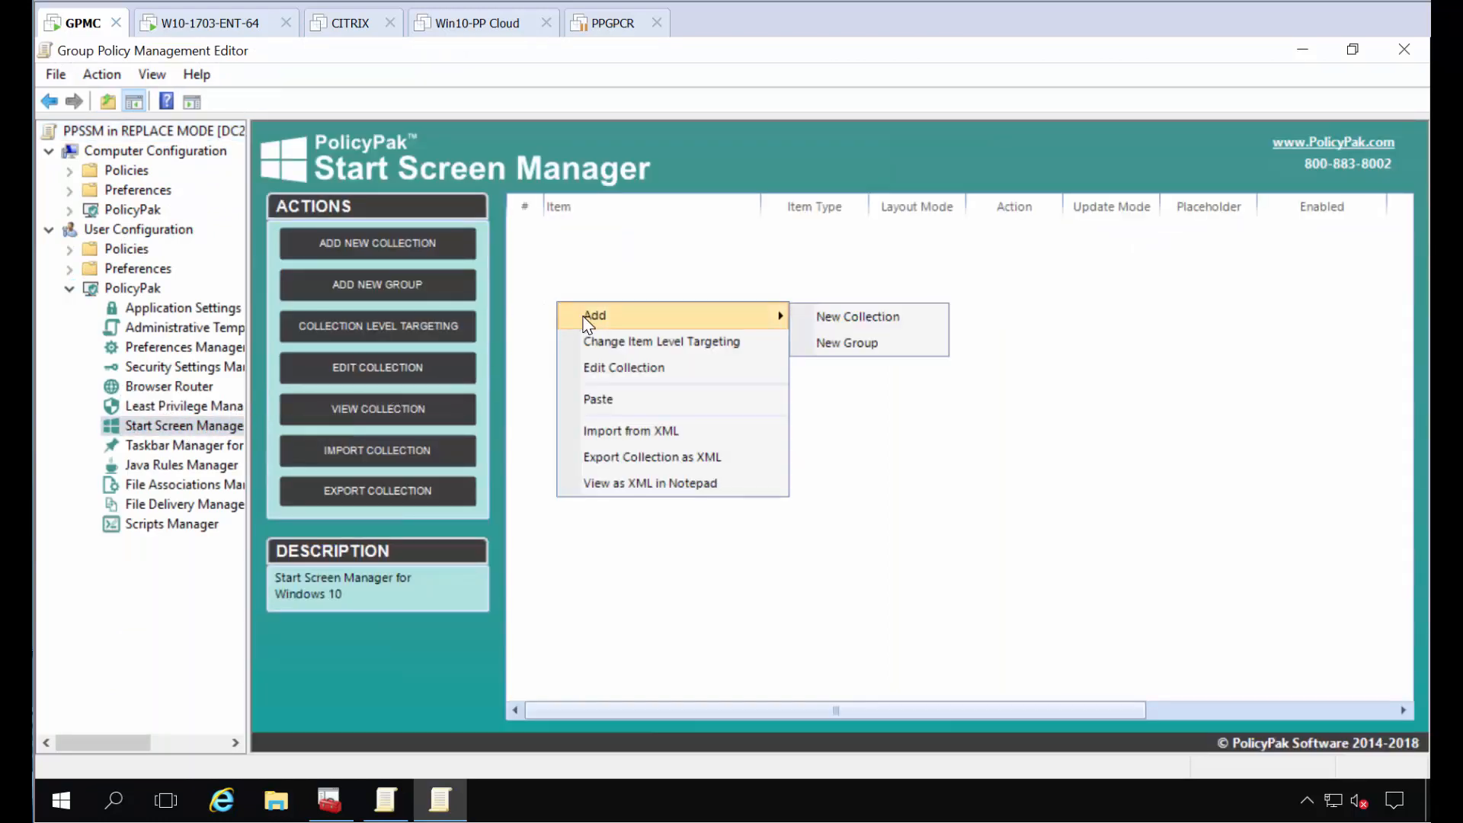
{"action": "left_click", "coordinate": [888, 312]}
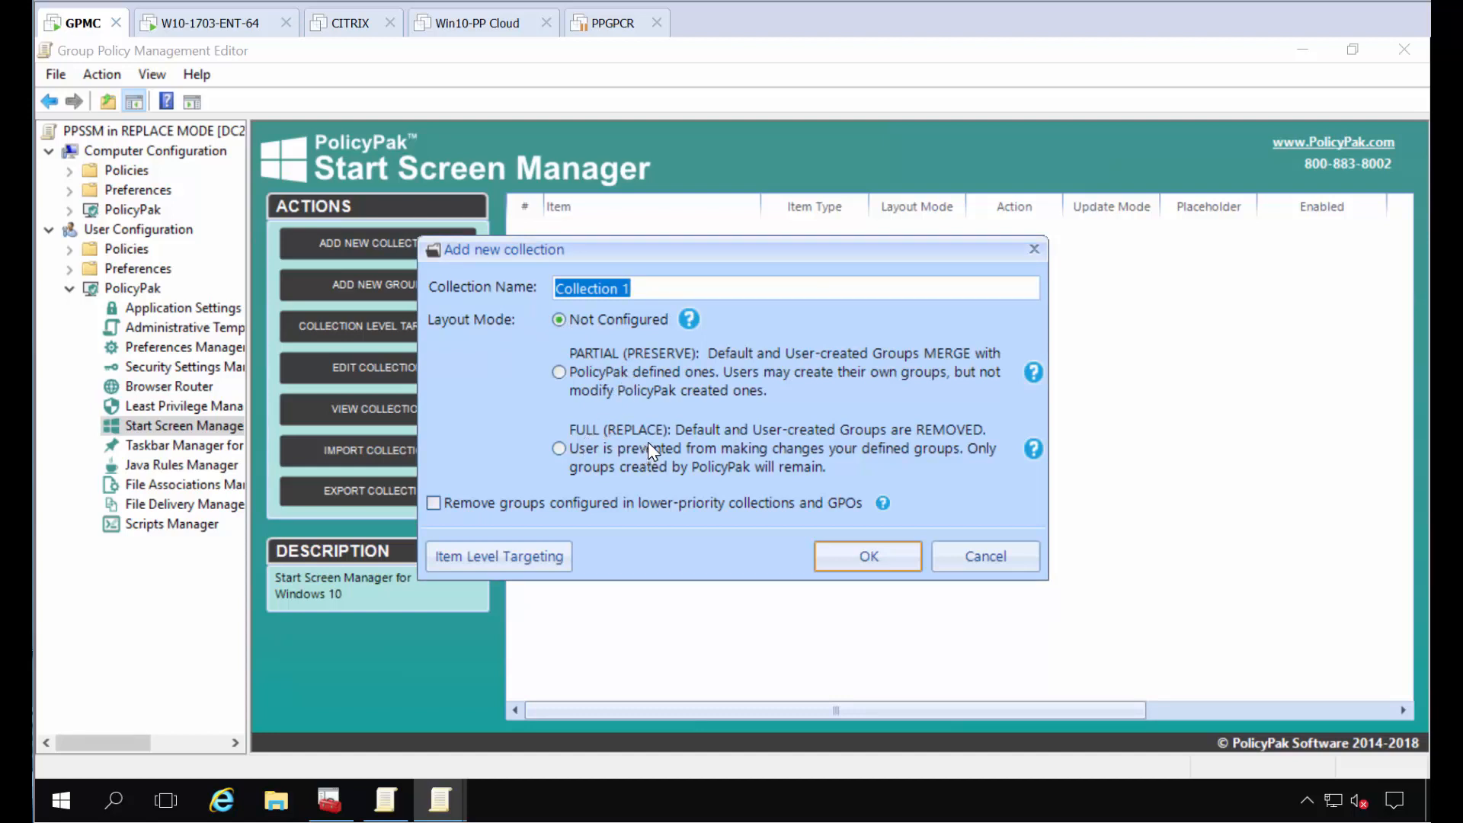
{"action": "left_click", "coordinate": [606, 449]}
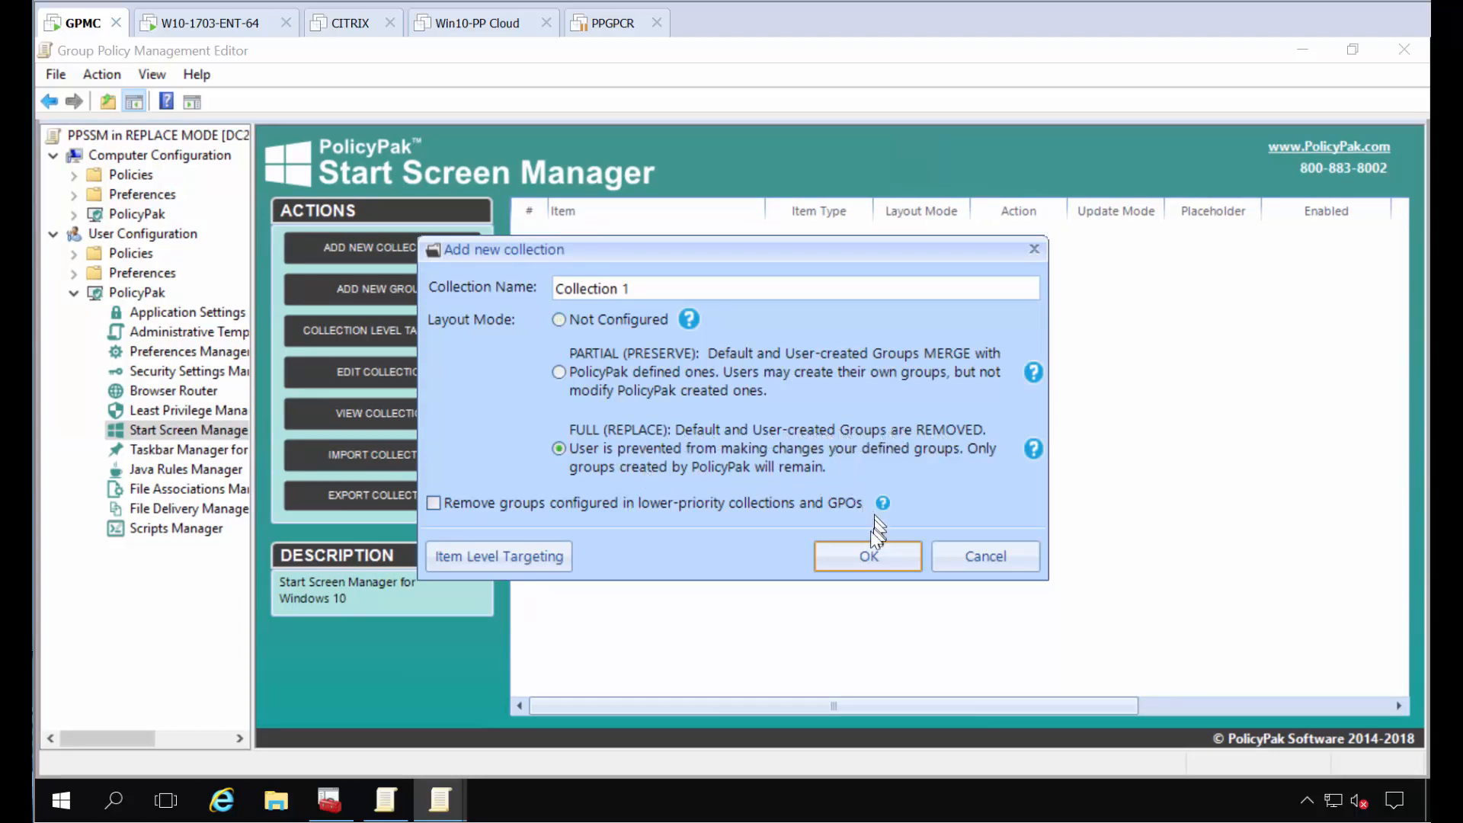
{"action": "left_click", "coordinate": [855, 546]}
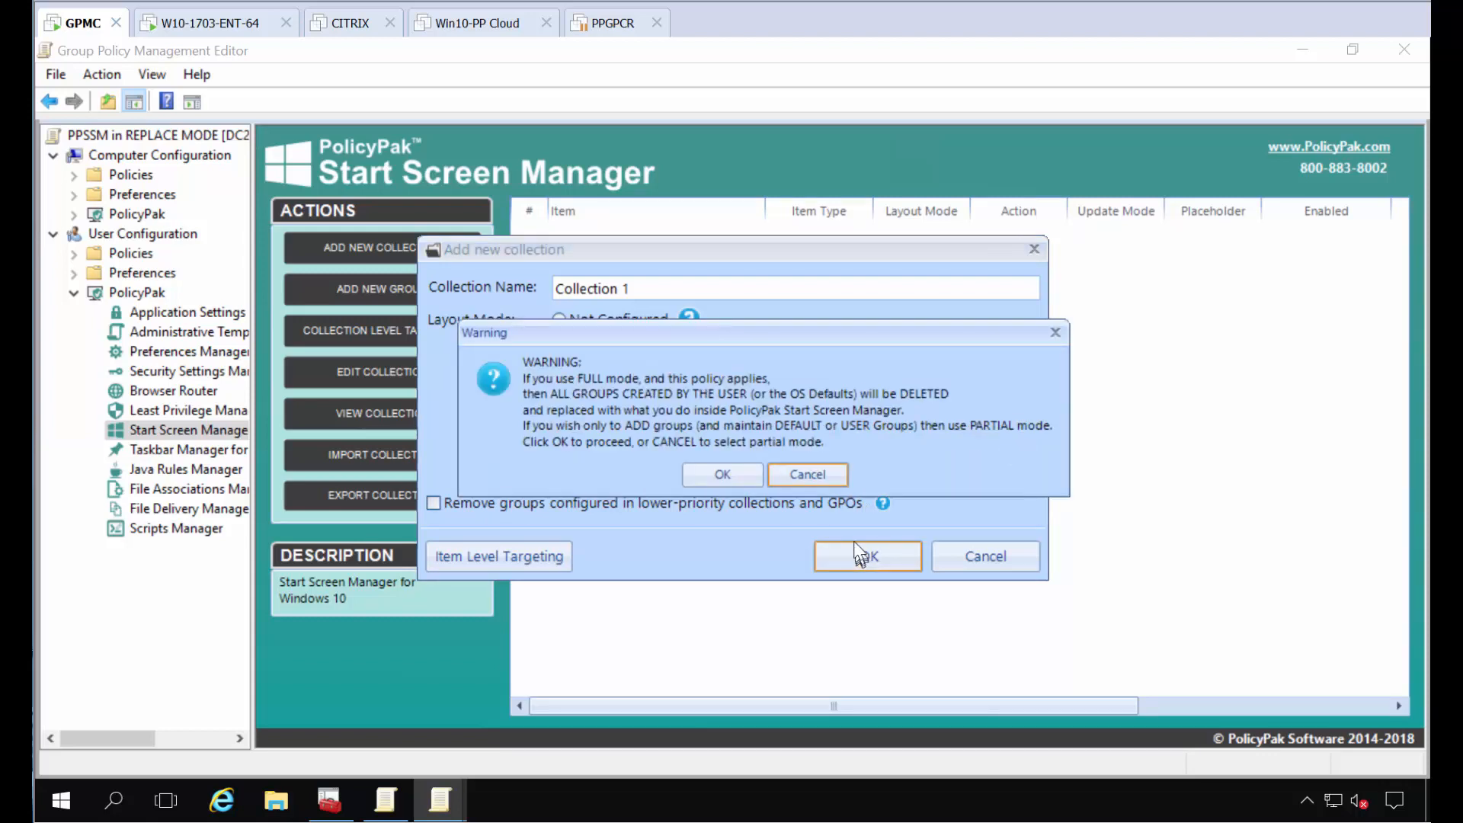
{"action": "left_click", "coordinate": [713, 469]}
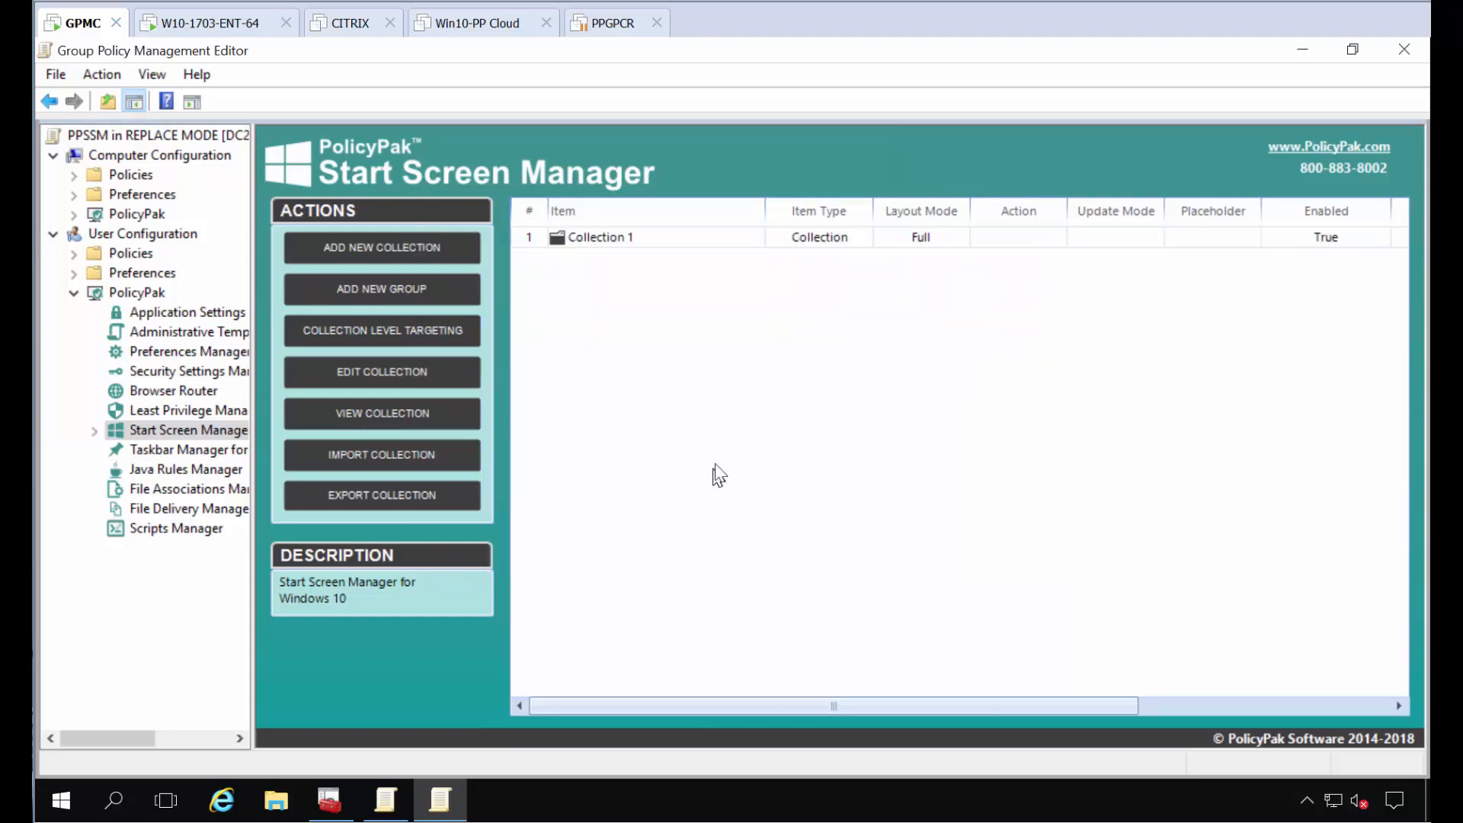
Step: Add a tile group named Hello 1 inside Collection 1, keeping the default group options
{"action": "double_click", "coordinate": [591, 239]}
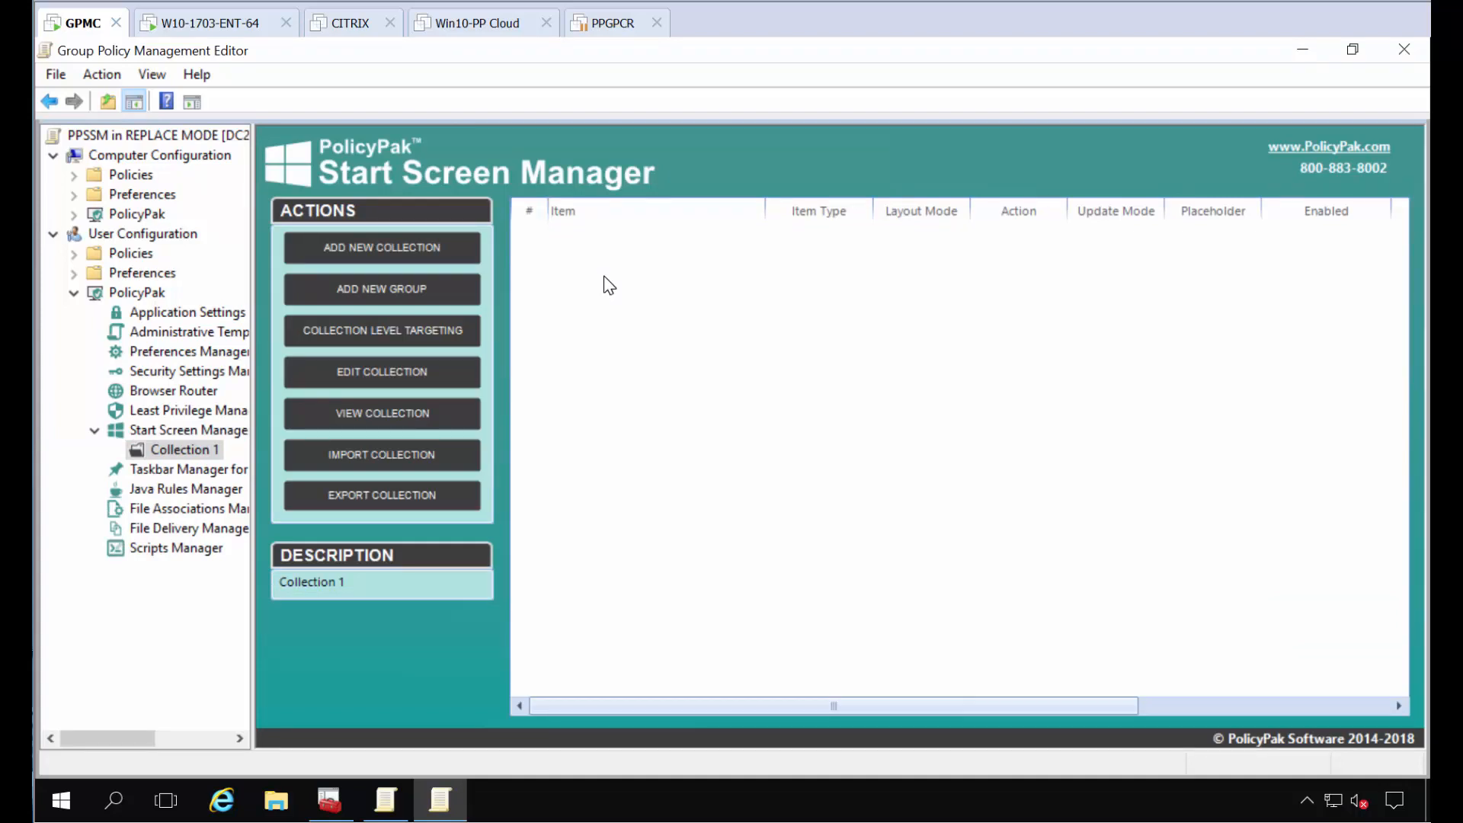
{"action": "right_click", "coordinate": [609, 285]}
{"action": "mouse_move", "coordinate": [666, 291]}
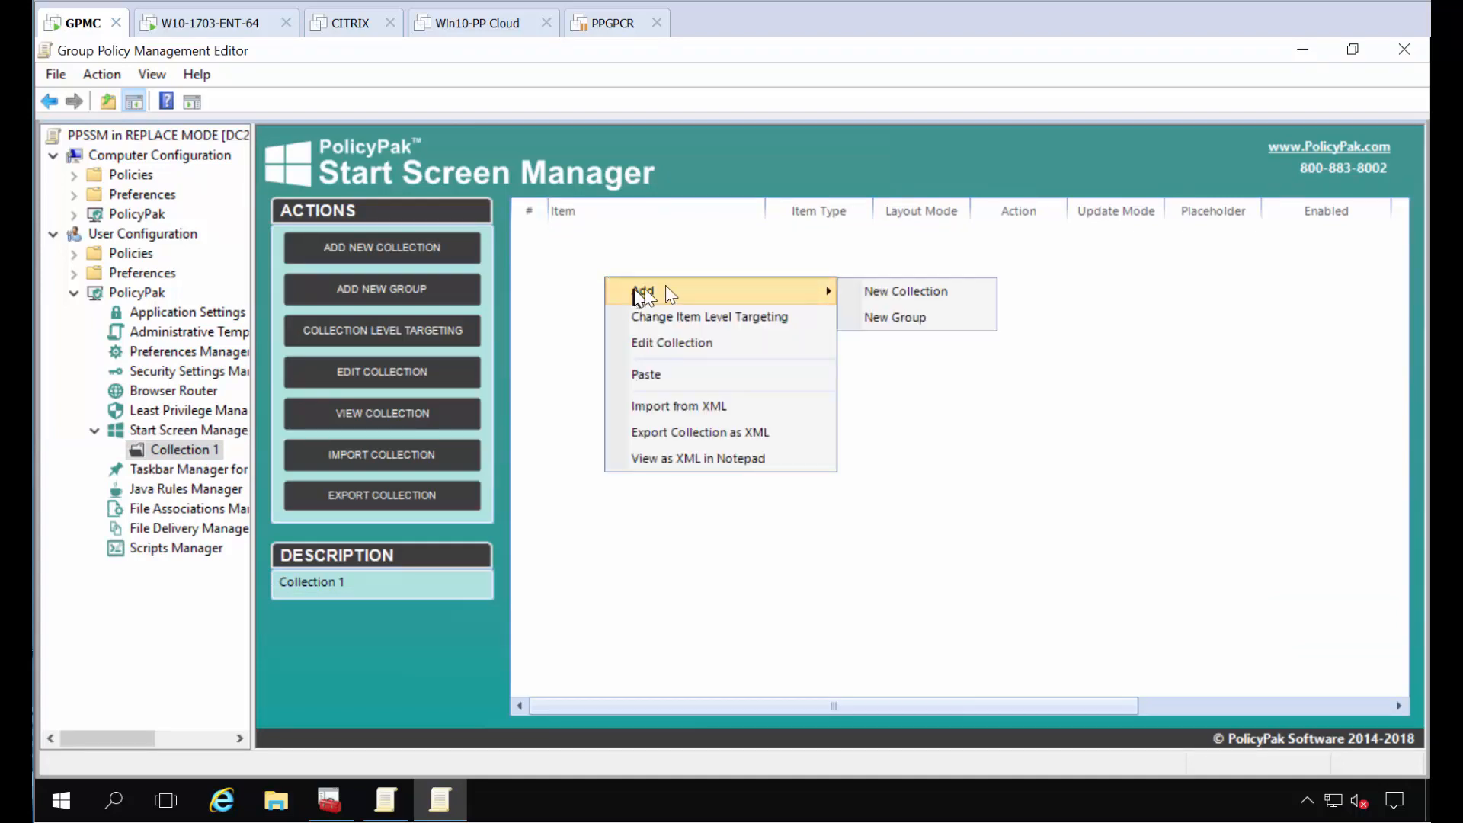
{"action": "left_click", "coordinate": [926, 313]}
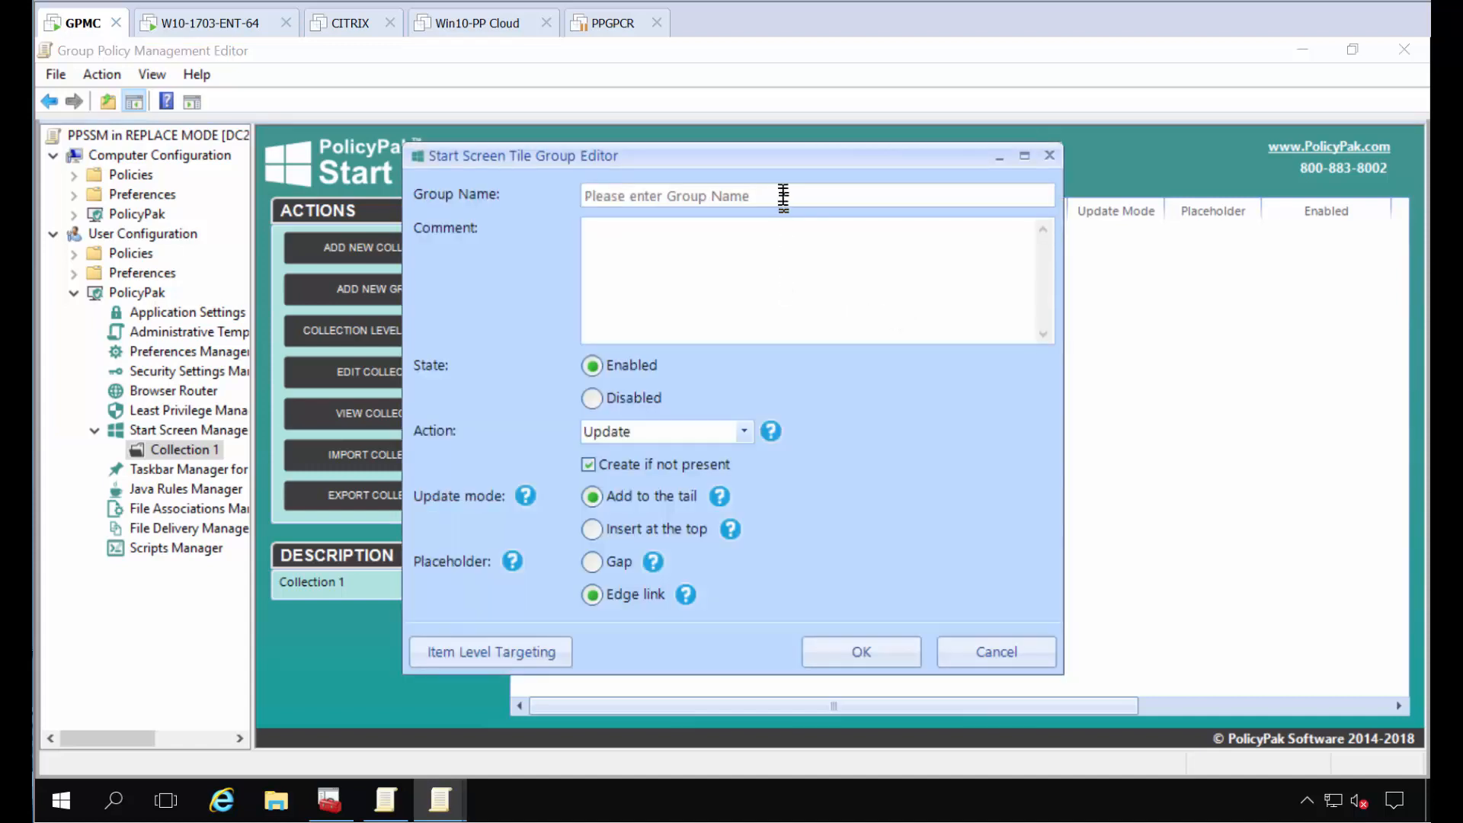
{"action": "type", "text": "Hello 1"}
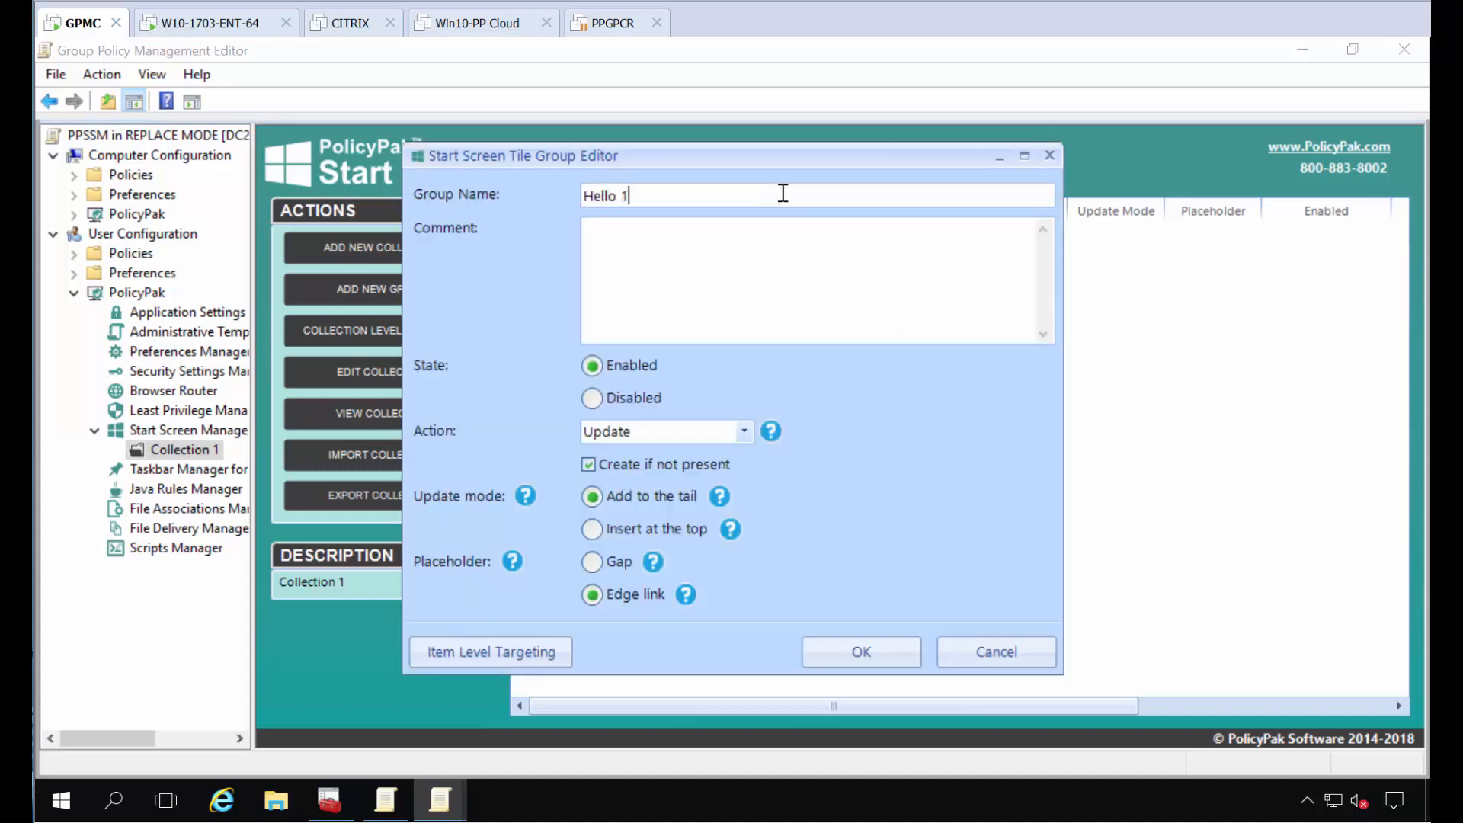
{"action": "left_click", "coordinate": [859, 647]}
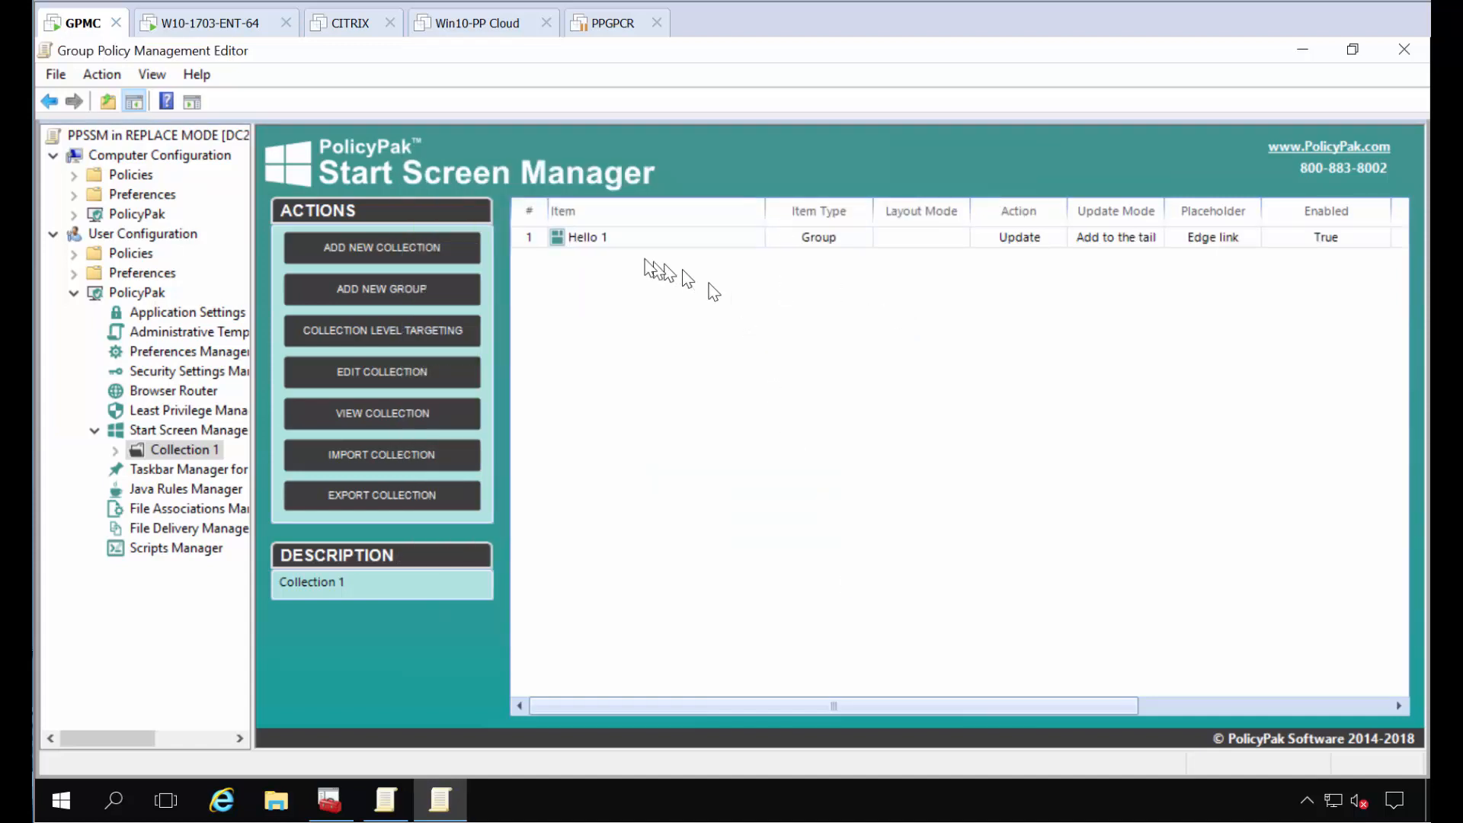
Step: Add a medium desktop application tile for Adobe Reader to the Hello 1 group, with the policy name Acro
{"action": "double_click", "coordinate": [630, 237]}
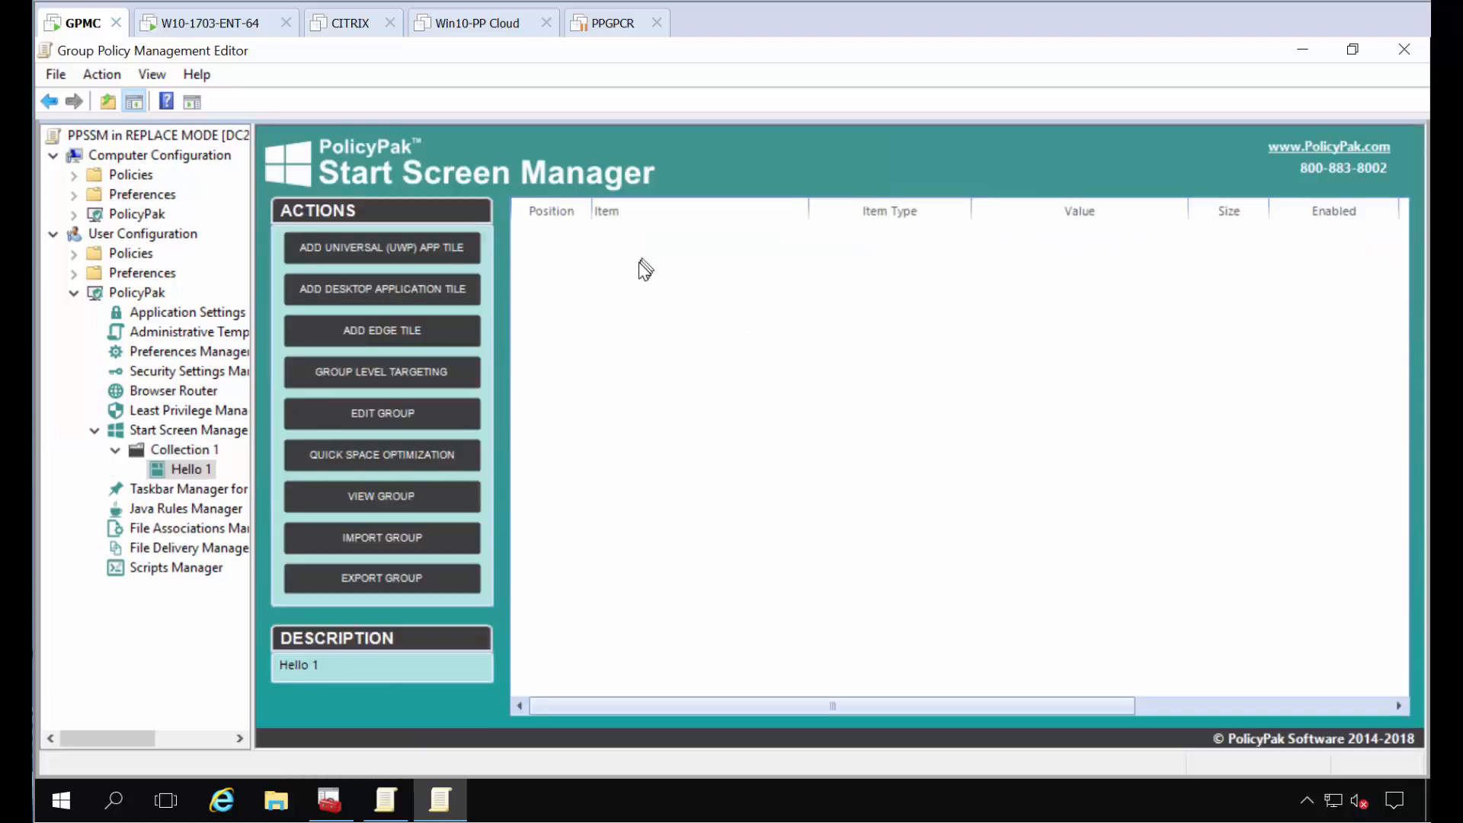
{"action": "right_click", "coordinate": [640, 265]}
{"action": "mouse_move", "coordinate": [762, 276]}
{"action": "left_click", "coordinate": [982, 310]}
{"action": "key", "text": "Return"}
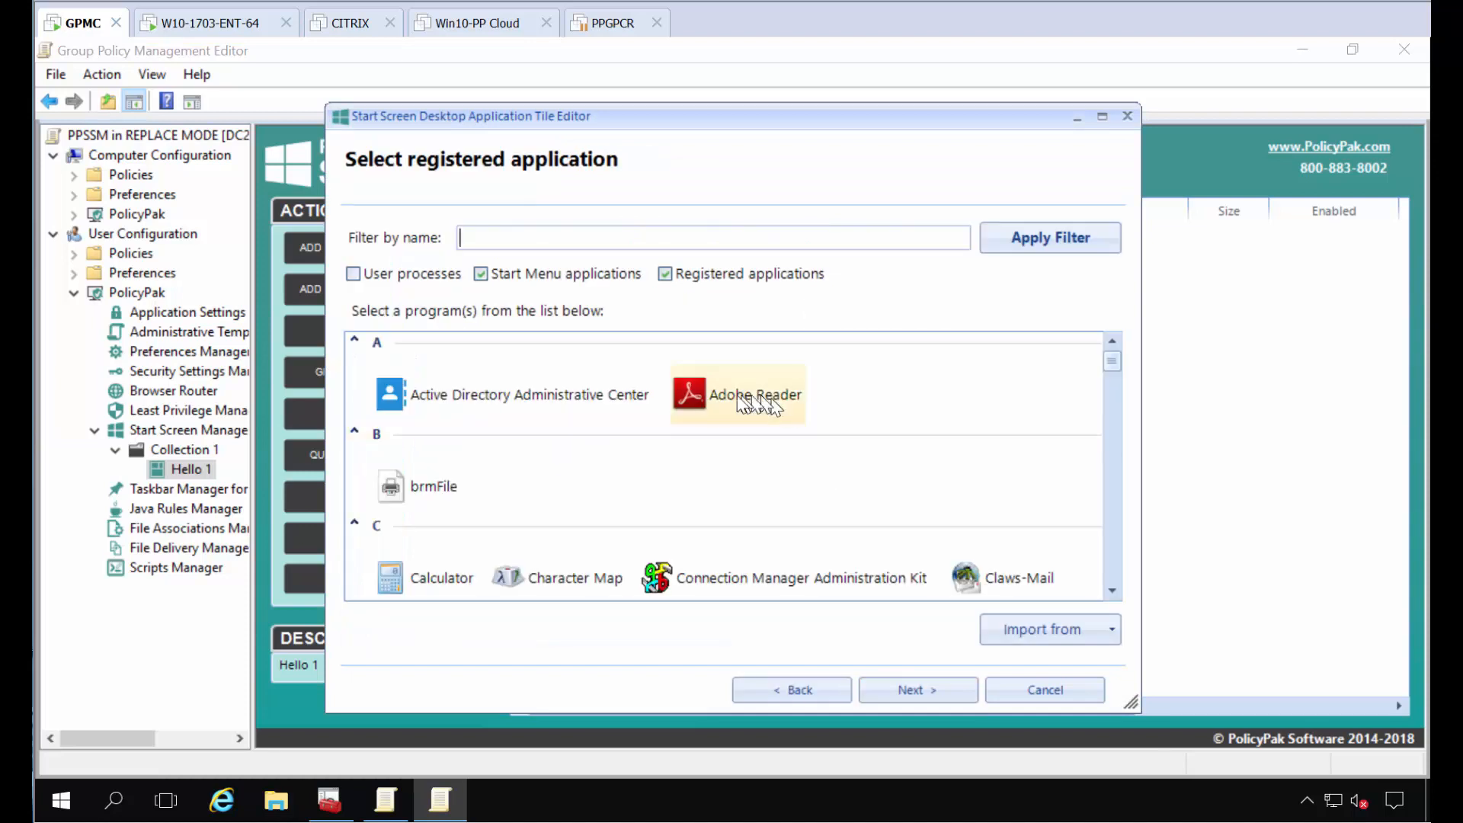
{"action": "left_click", "coordinate": [756, 399]}
{"action": "left_click", "coordinate": [950, 686]}
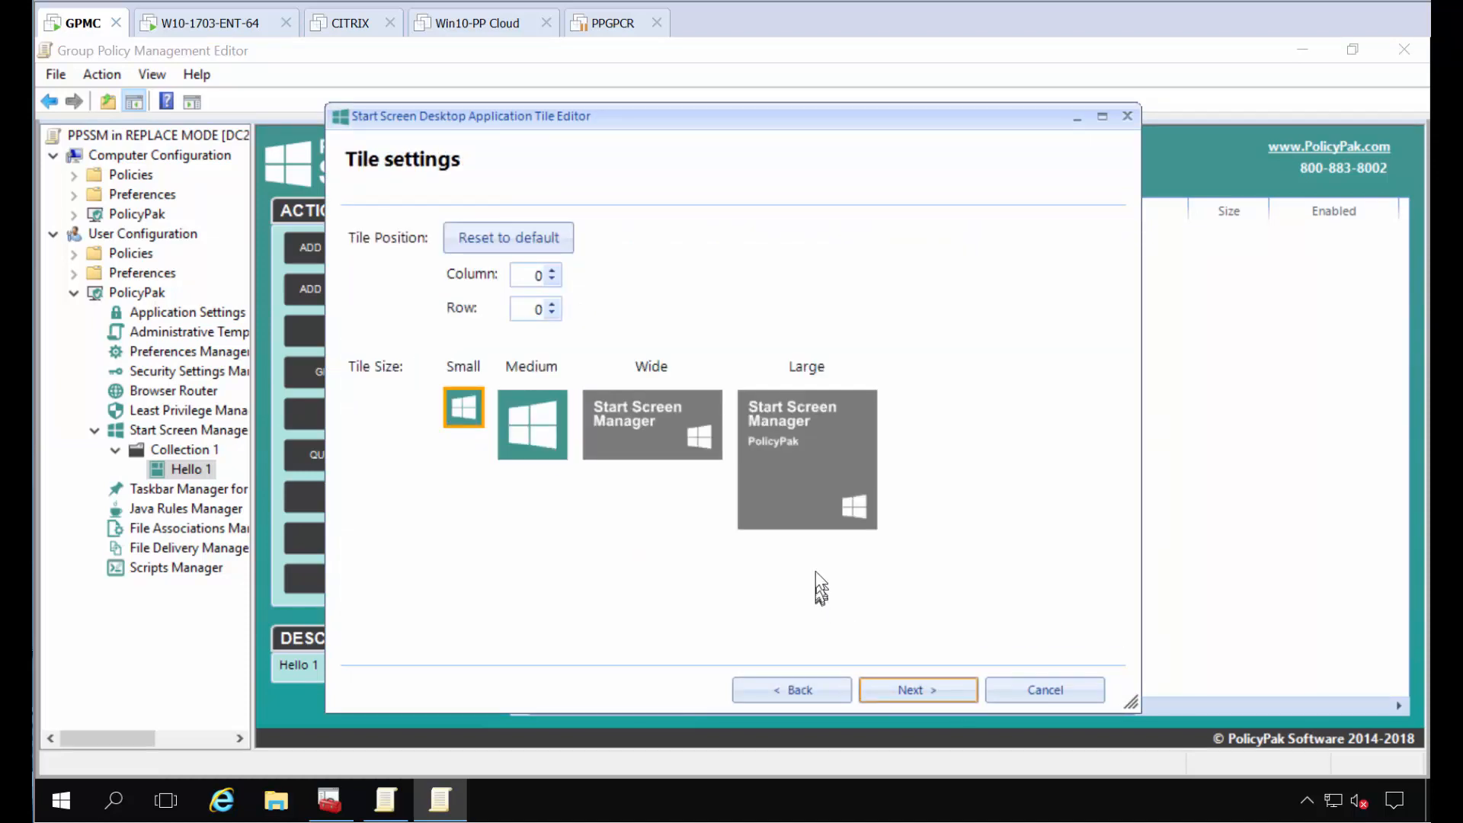
{"action": "left_click", "coordinate": [537, 432]}
{"action": "left_click", "coordinate": [945, 701]}
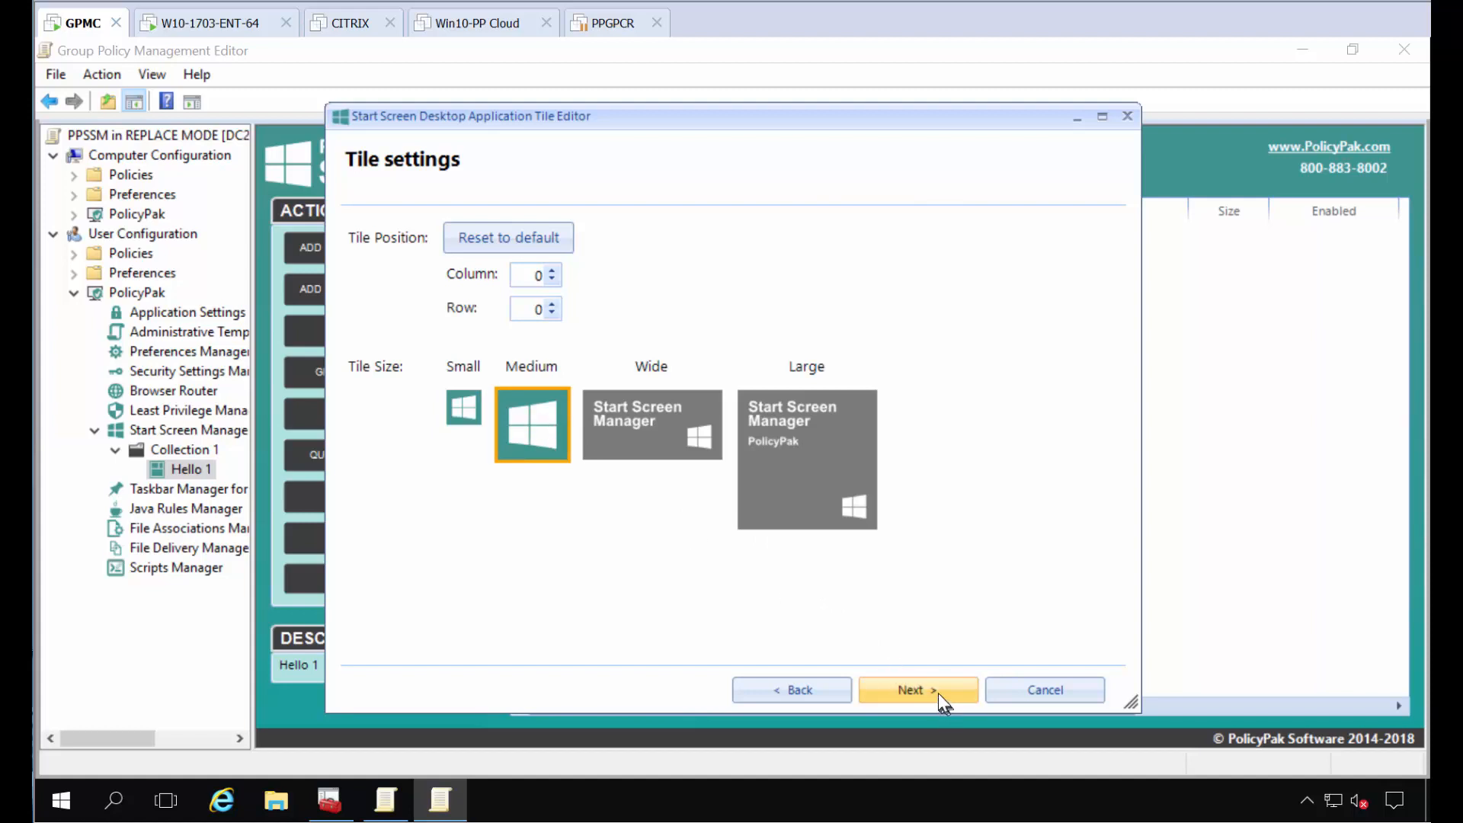
{"action": "type", "text": "Acro"}
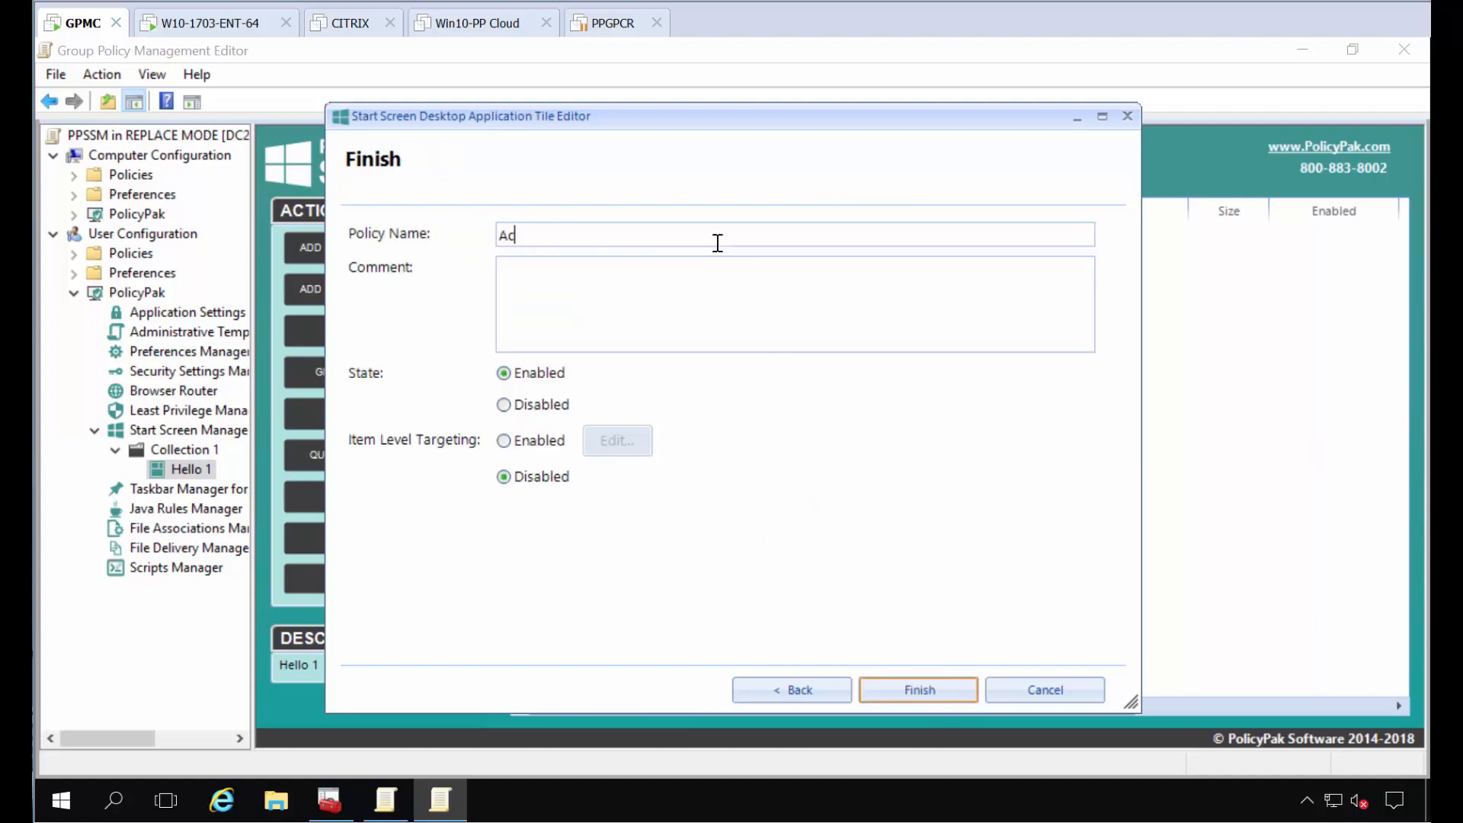
{"action": "key", "text": "Return"}
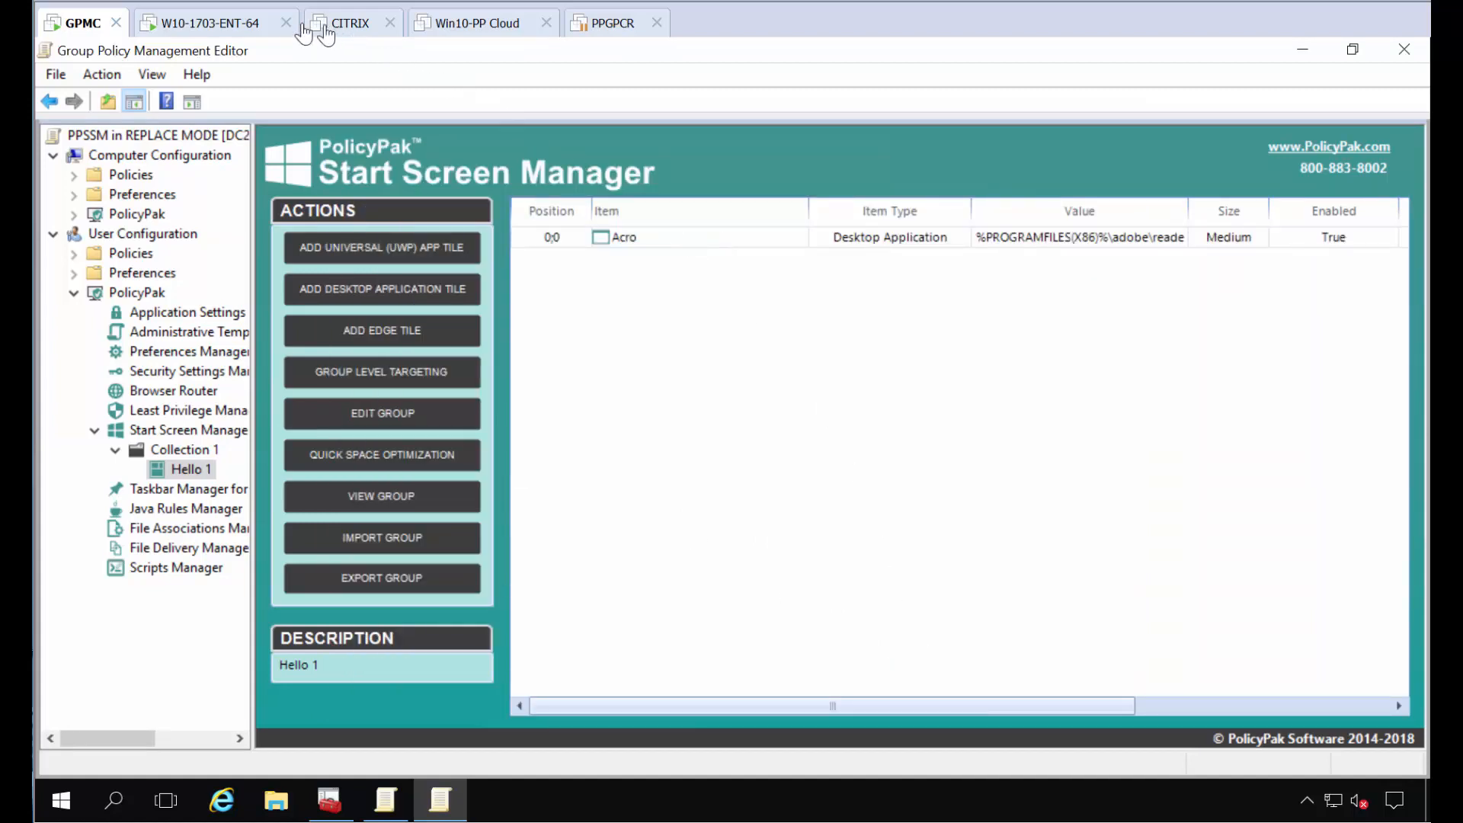
Step: Switch to the W10-1703-ENT-64 machine, run gpupdate in a Command Prompt, and check the Start menu layout
{"action": "left_click", "coordinate": [217, 23]}
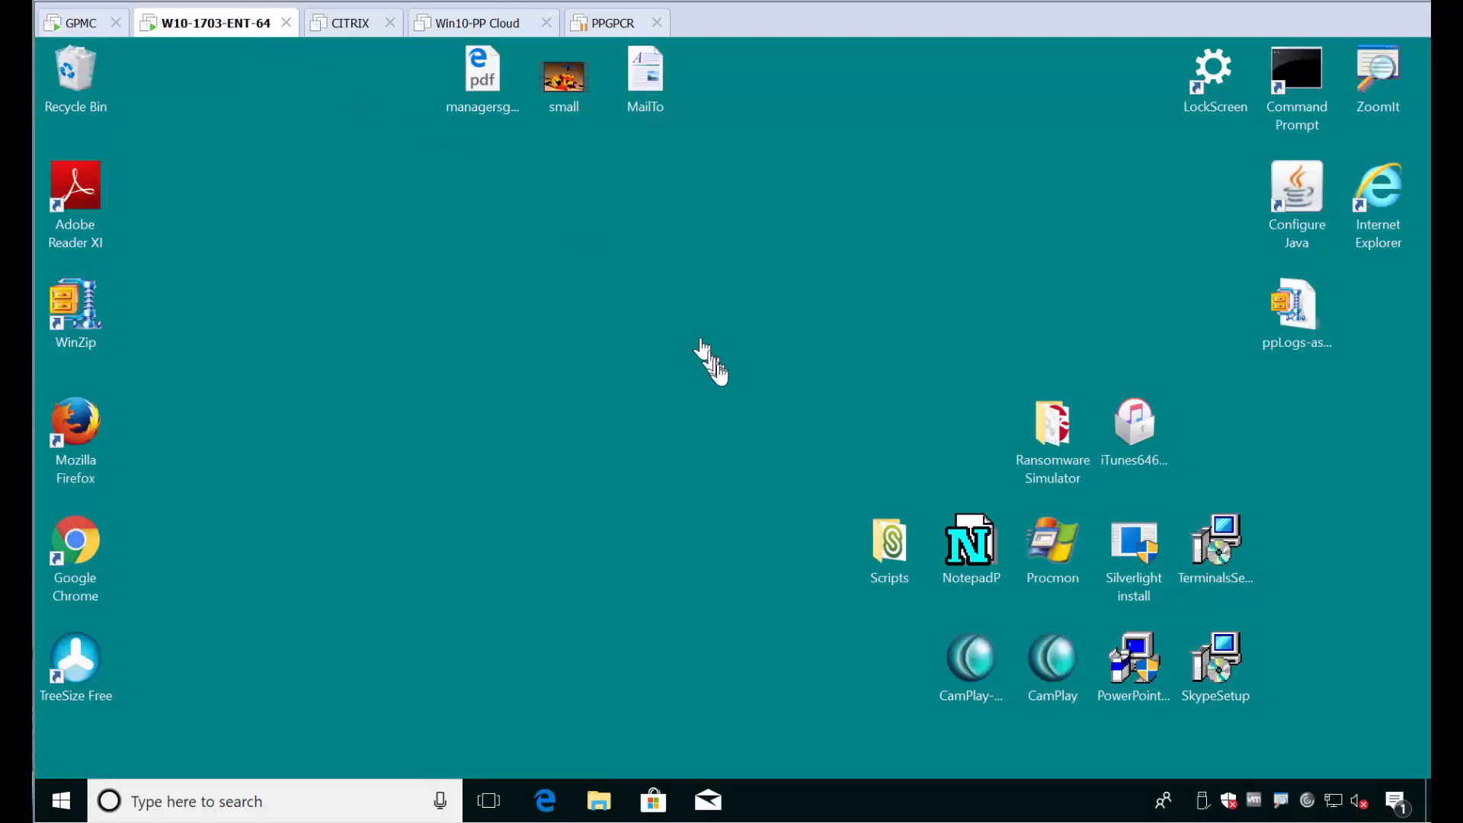
{"action": "left_click", "coordinate": [57, 804]}
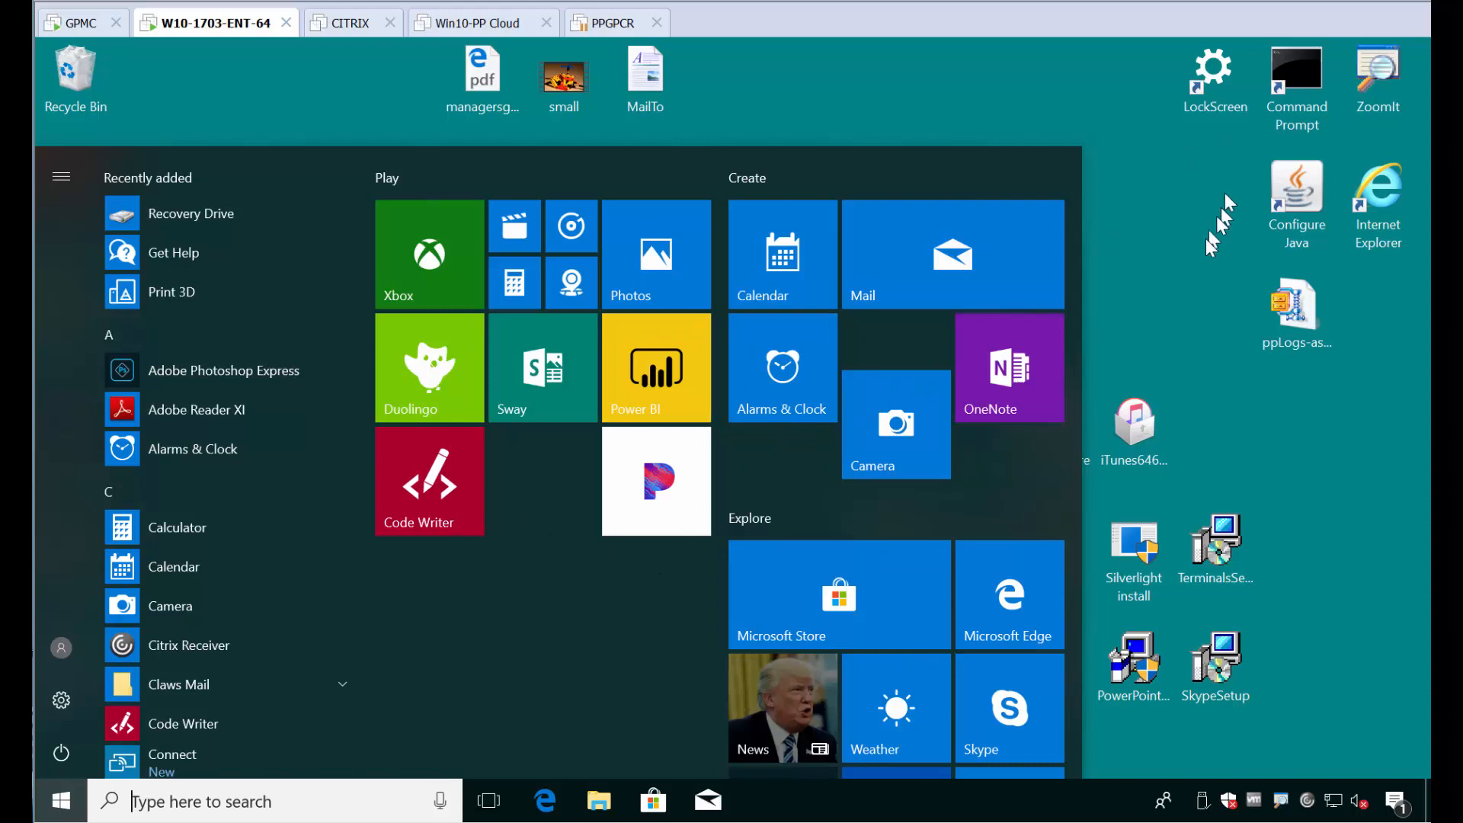
{"action": "double_click", "coordinate": [1295, 84]}
{"action": "type", "text": "g"}
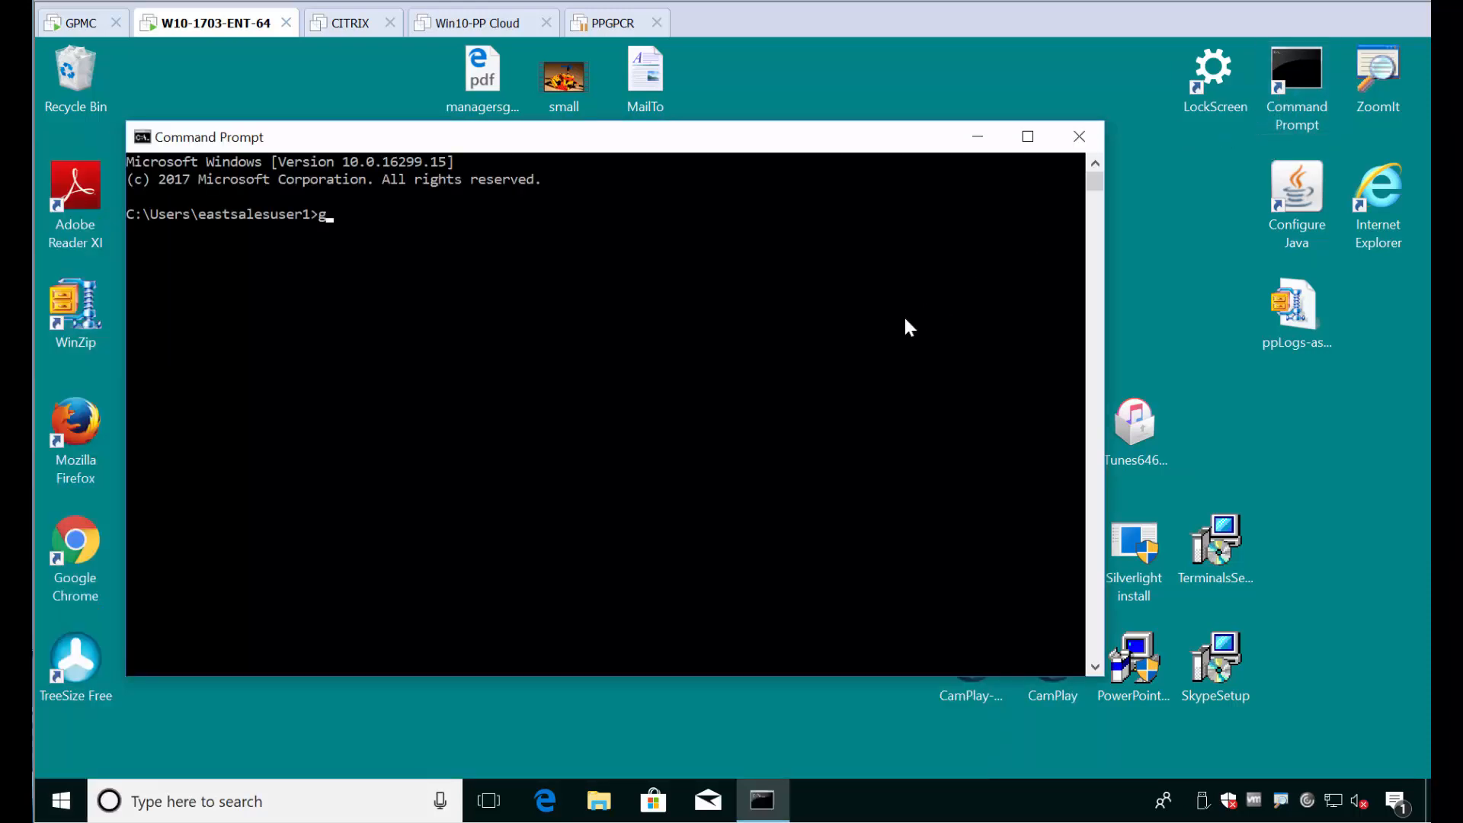
{"action": "type", "text": "pupdate"}
{"action": "key", "text": "Return"}
{"action": "key", "text": "super"}
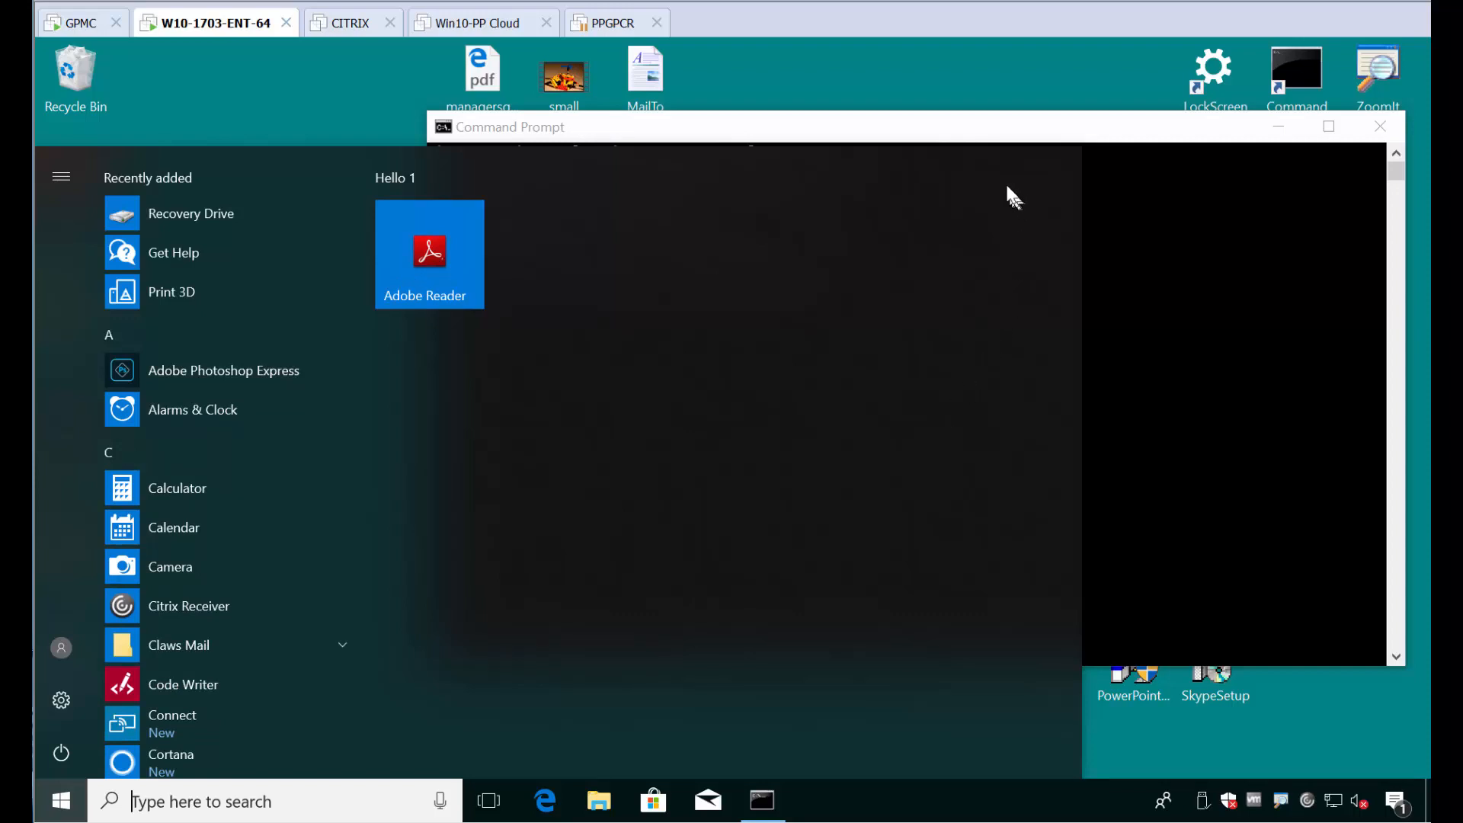
{"action": "left_click", "coordinate": [875, 72]}
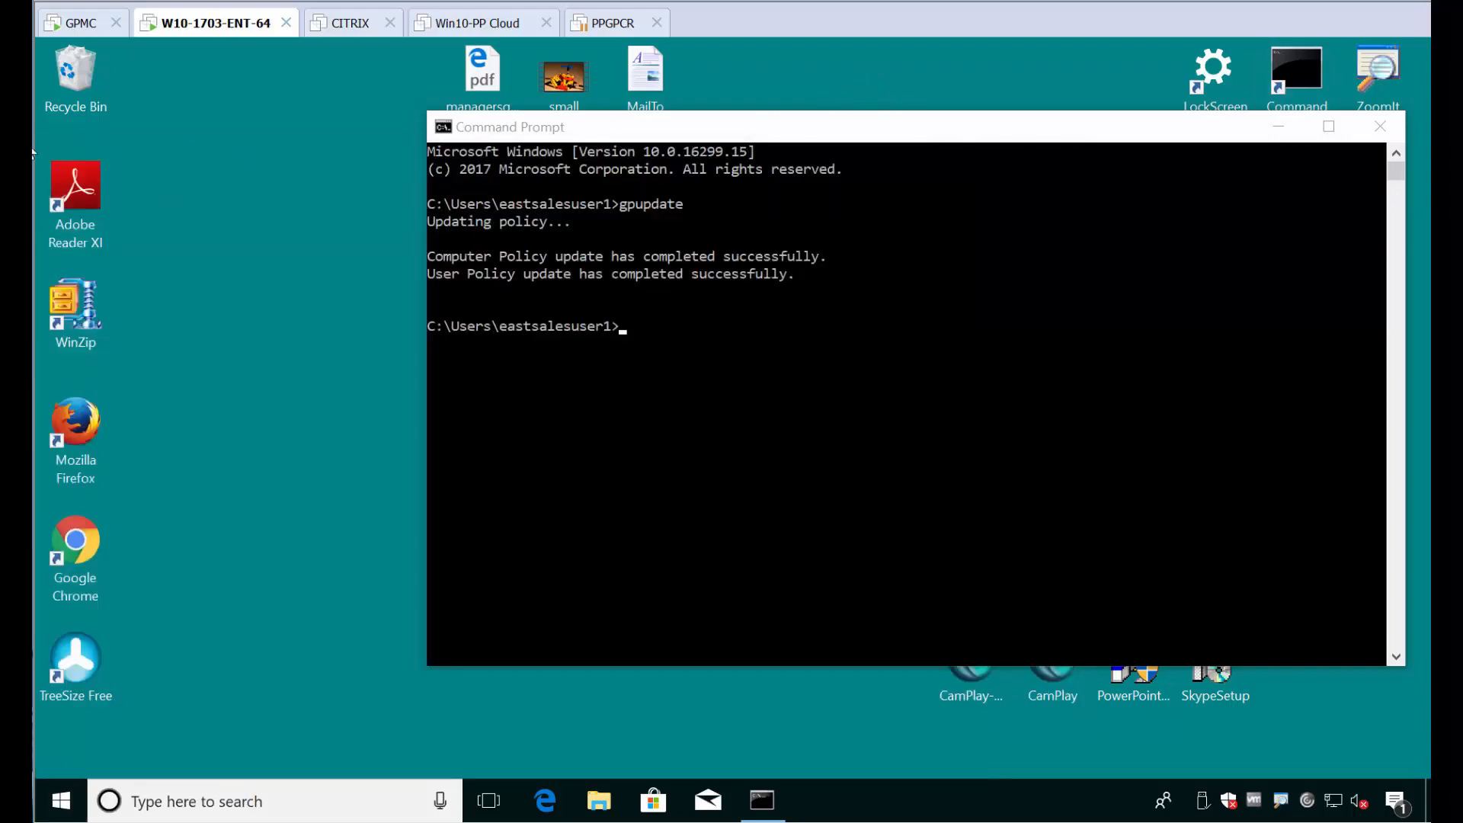
Step: Return to the GPMC machine, close the policy editor, and disable the link of the PPSSM in REPLACE MODE GPO
{"action": "left_click", "coordinate": [64, 23]}
{"action": "key", "text": "alt+F4"}
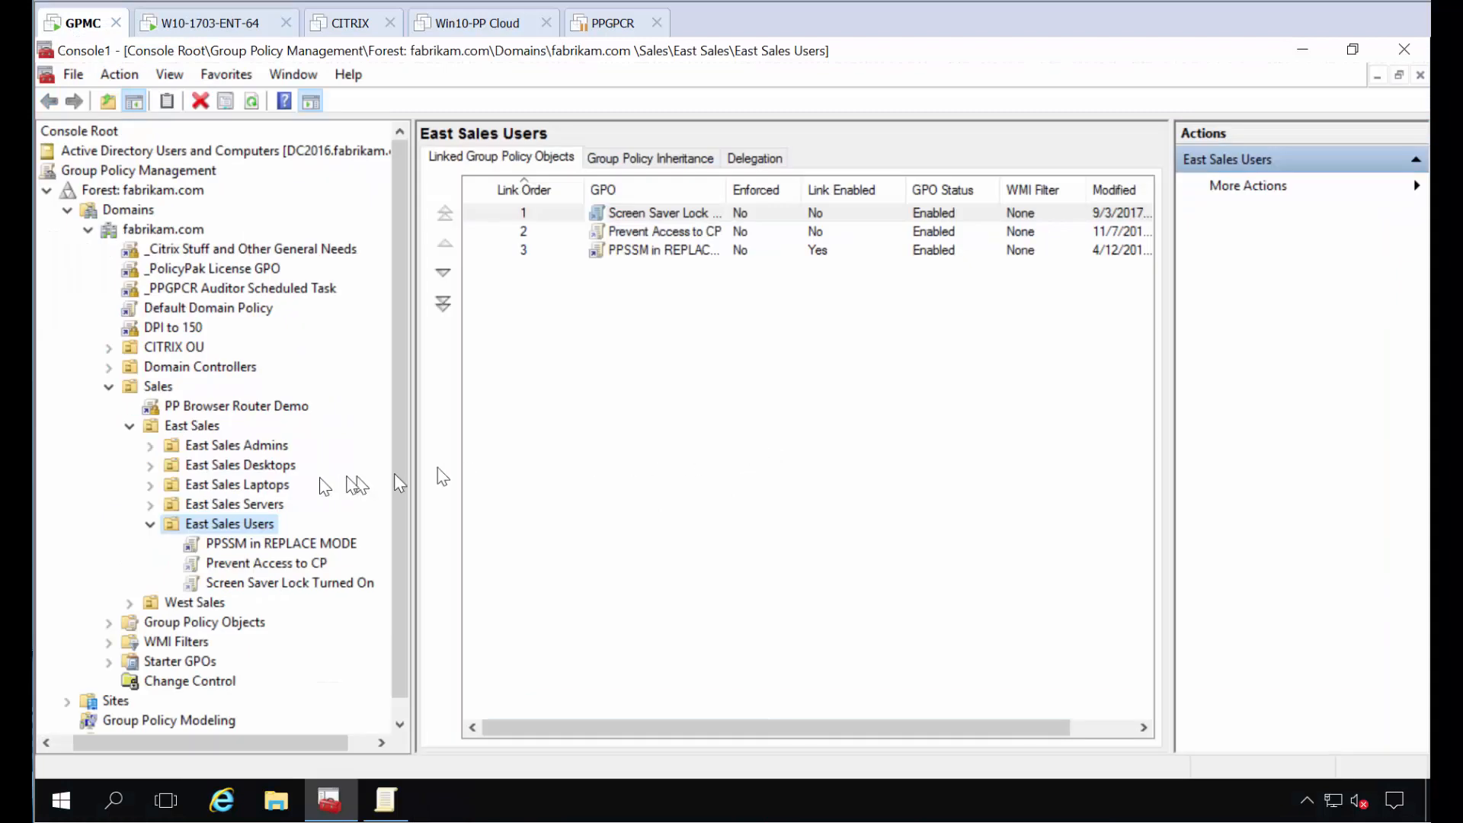
{"action": "right_click", "coordinate": [269, 546]}
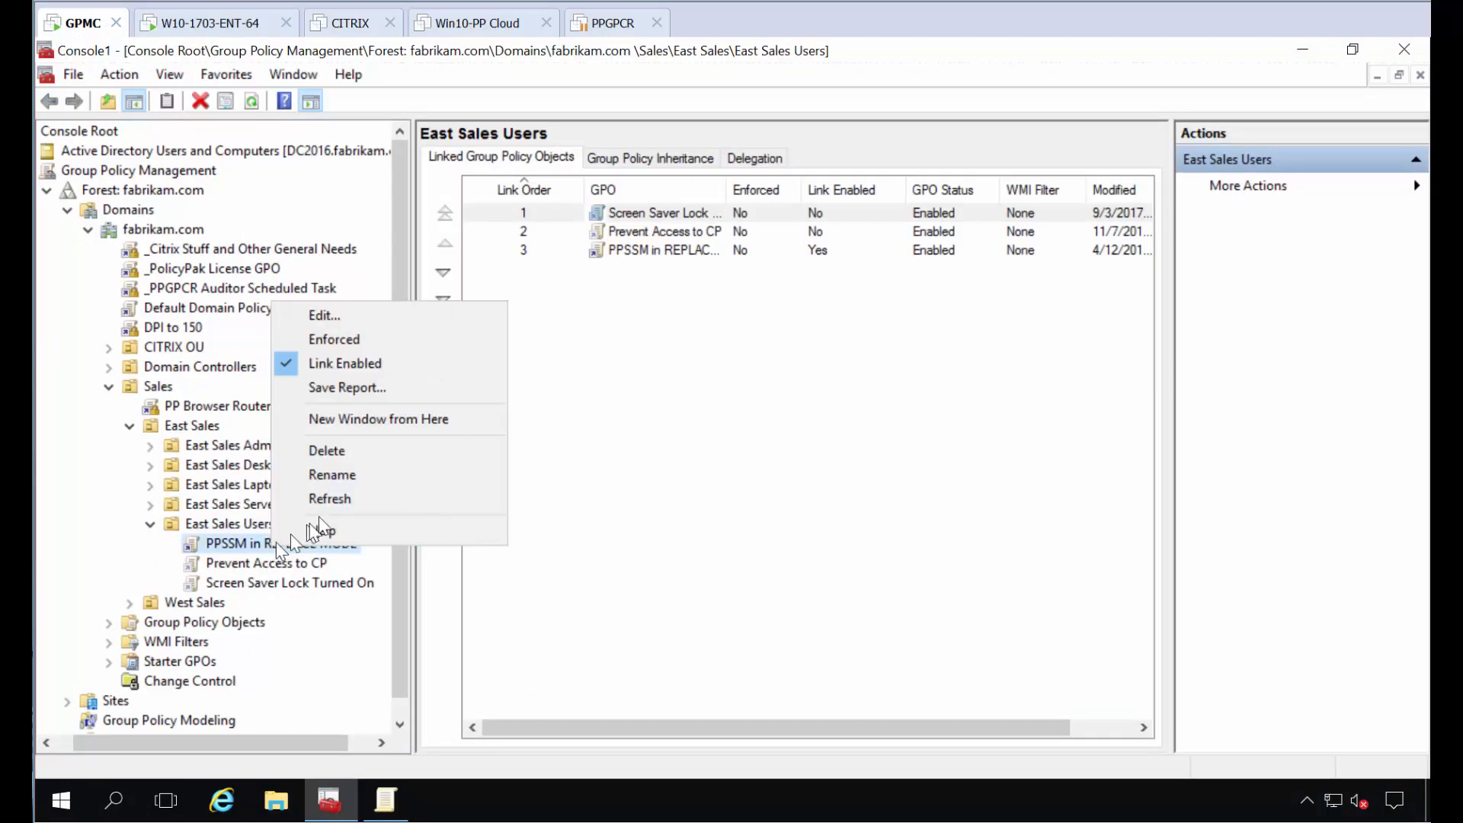
{"action": "left_click", "coordinate": [363, 364]}
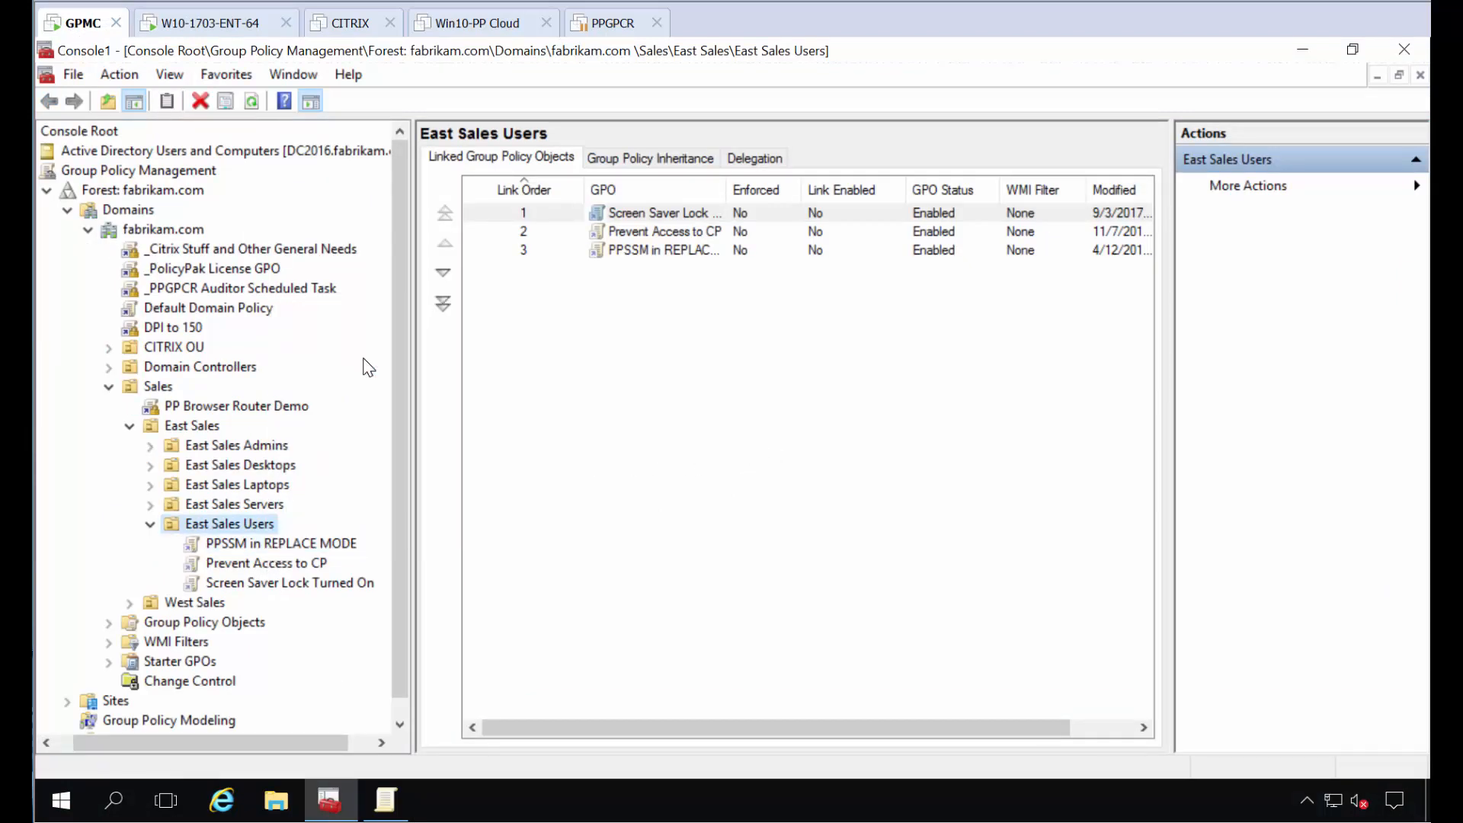
Step: Create a GPO named "PP SCripts to restore start screen" linked to the East Sales Users OU
{"action": "right_click", "coordinate": [258, 525]}
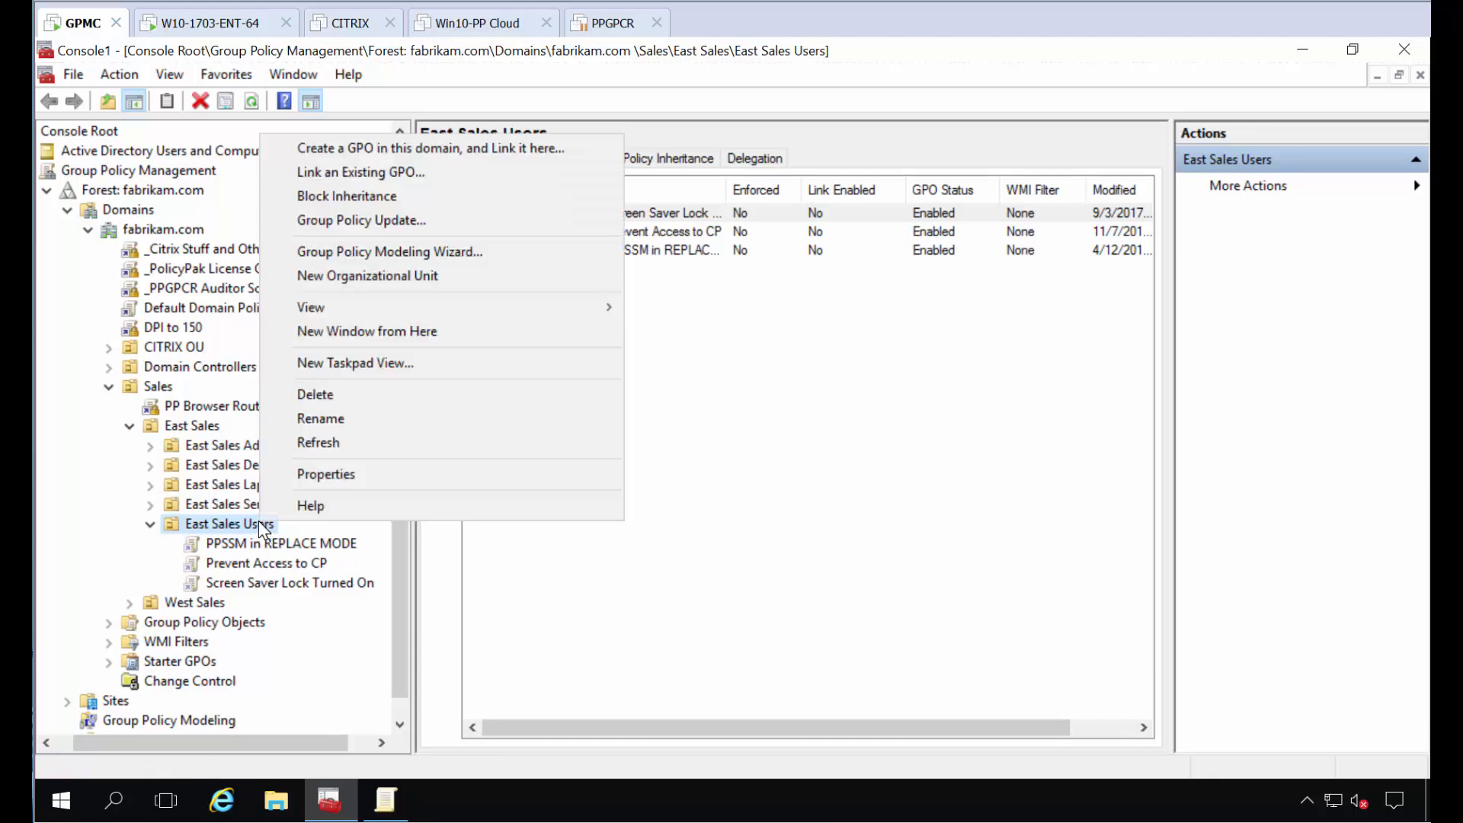
{"action": "left_click", "coordinate": [412, 151]}
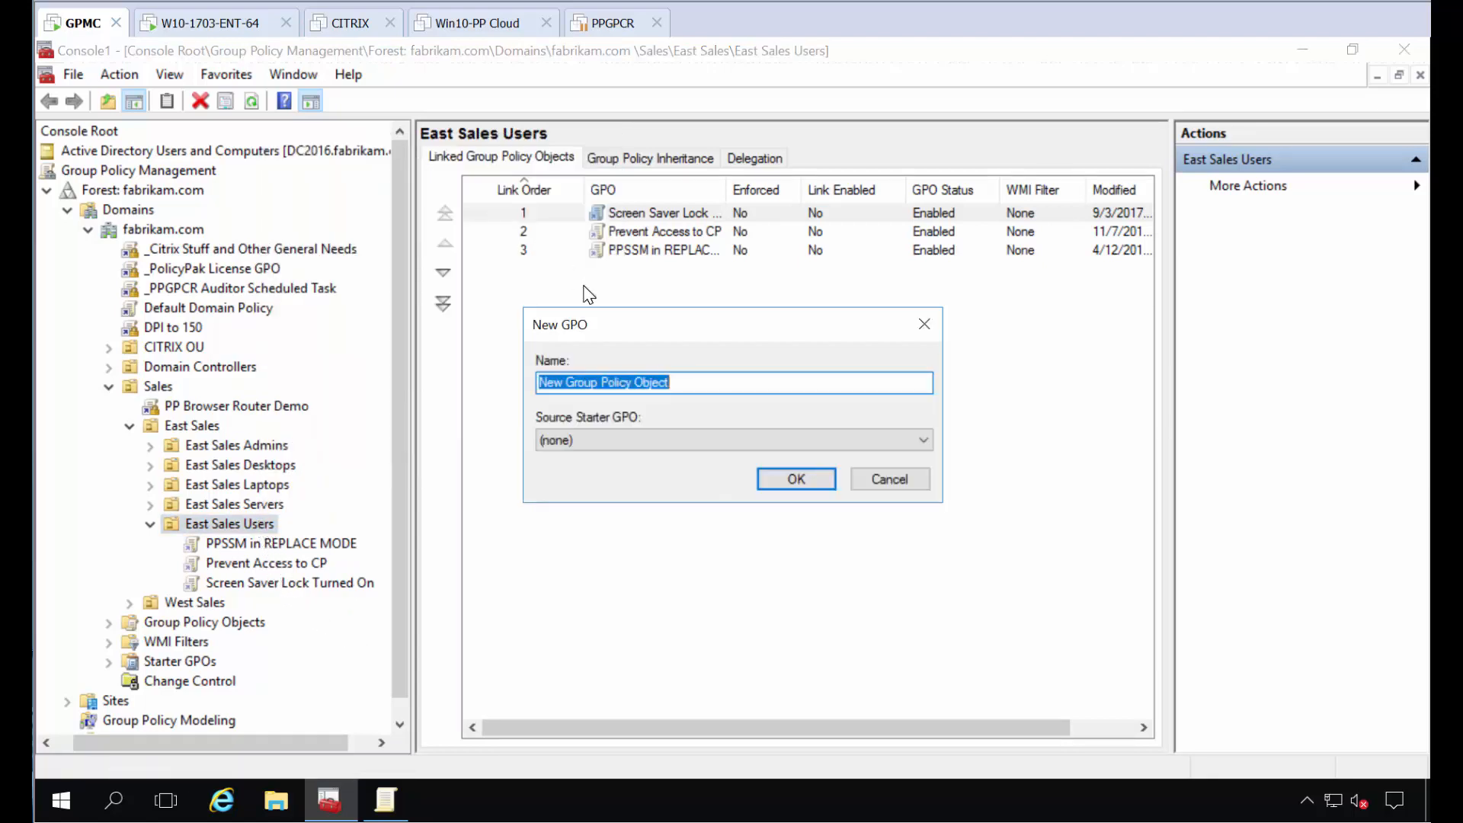
{"action": "type", "text": "PP SCript"}
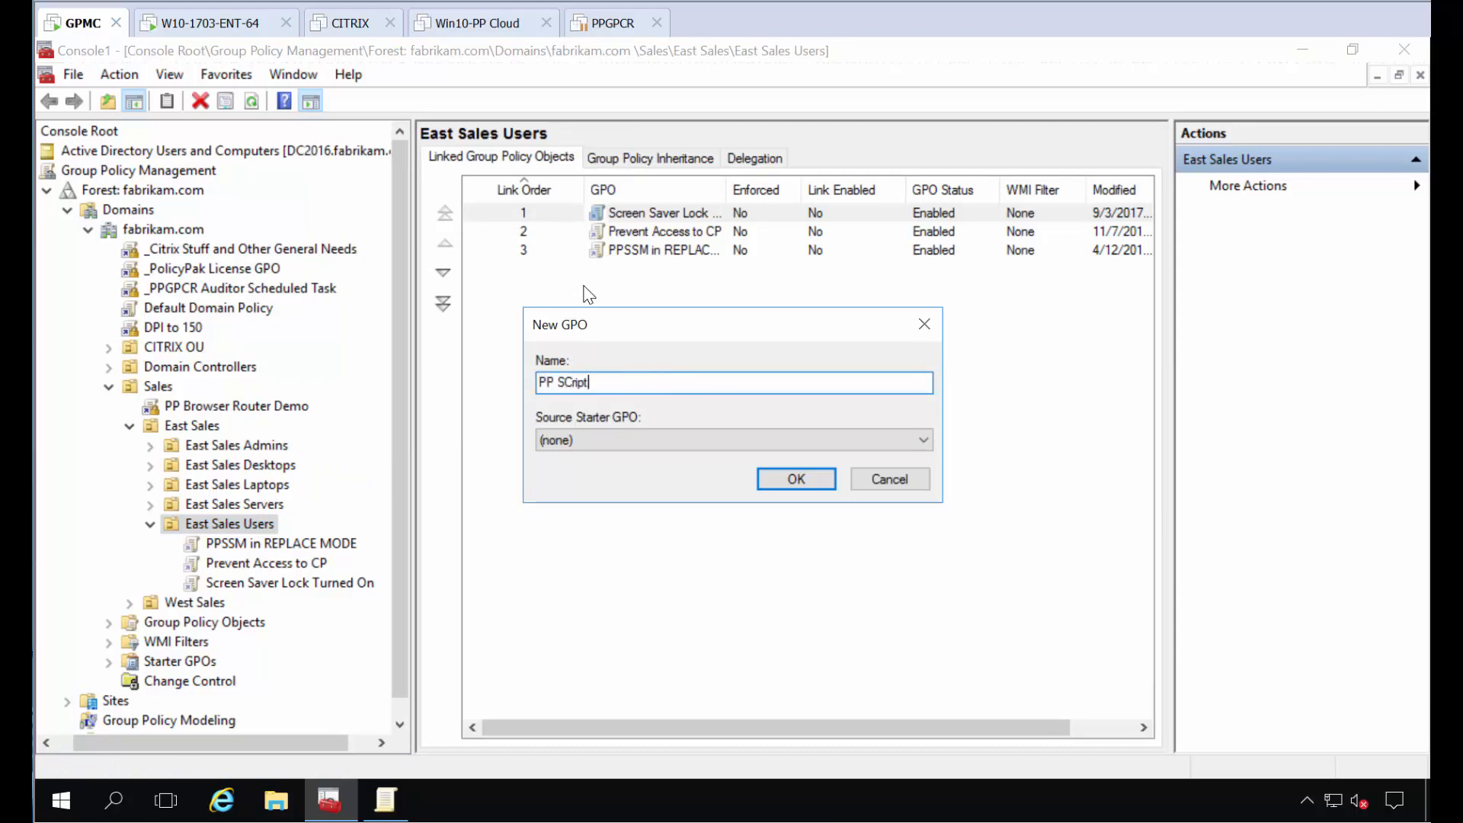
{"action": "type", "text": "s to restore sta"}
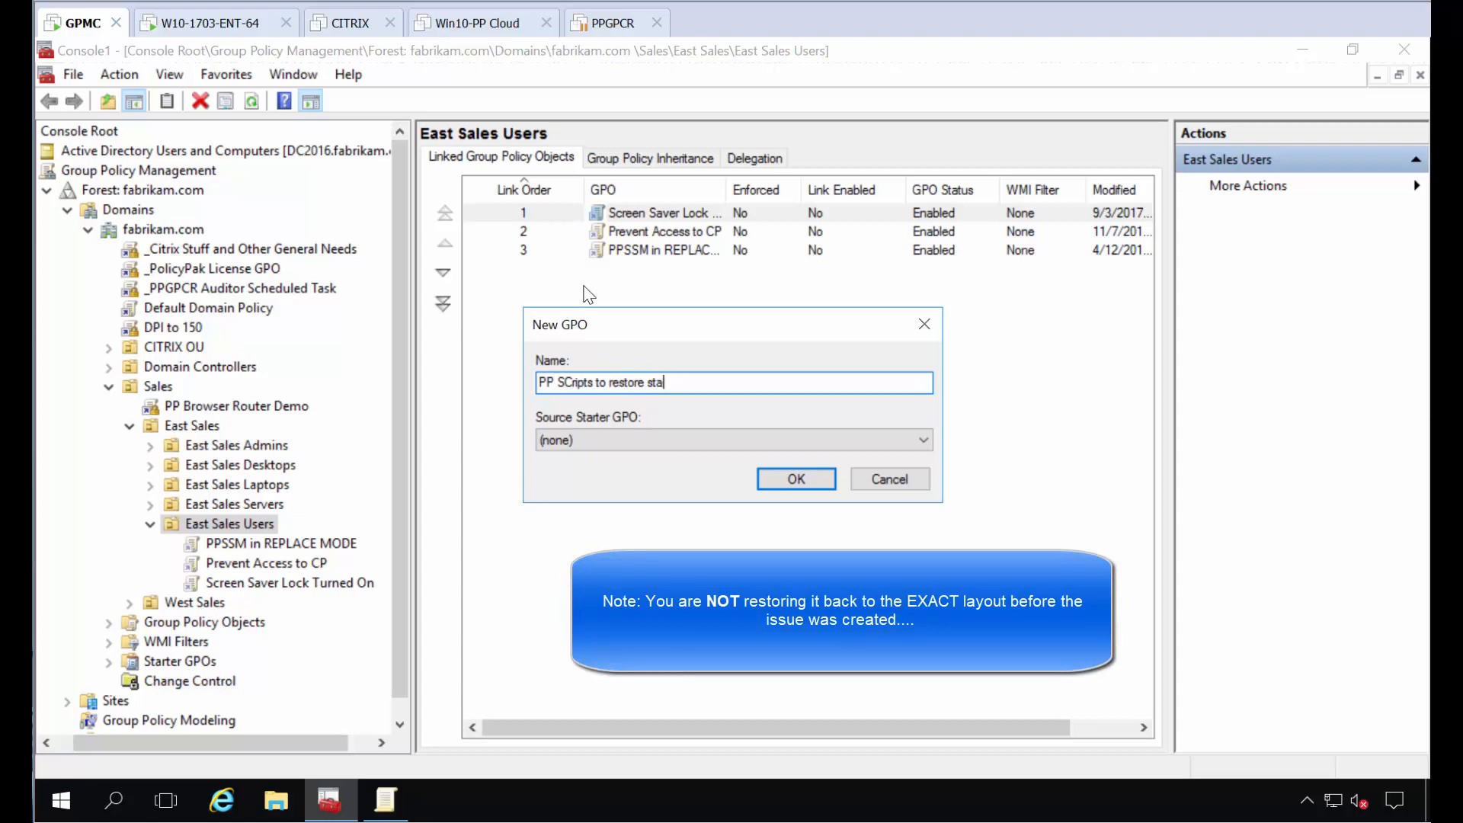
{"action": "type", "text": "rt screen"}
{"action": "key", "text": "Return"}
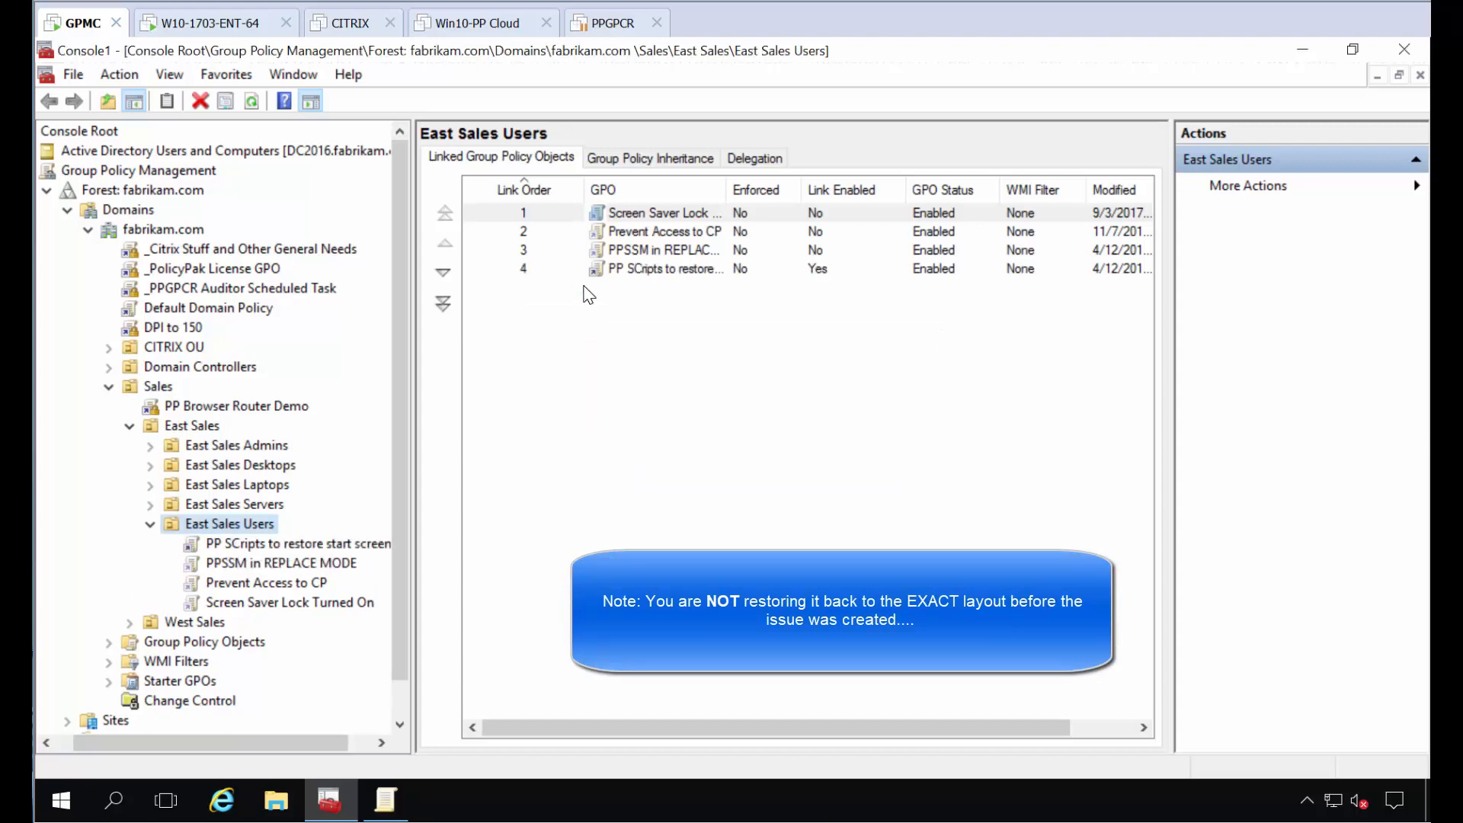
Step: Open the "PP SCripts to restore start screen" GPO for editing in a maximized editor and go to the user-side PolicyPak Scripts Manager
{"action": "right_click", "coordinate": [297, 546]}
{"action": "left_click", "coordinate": [364, 314]}
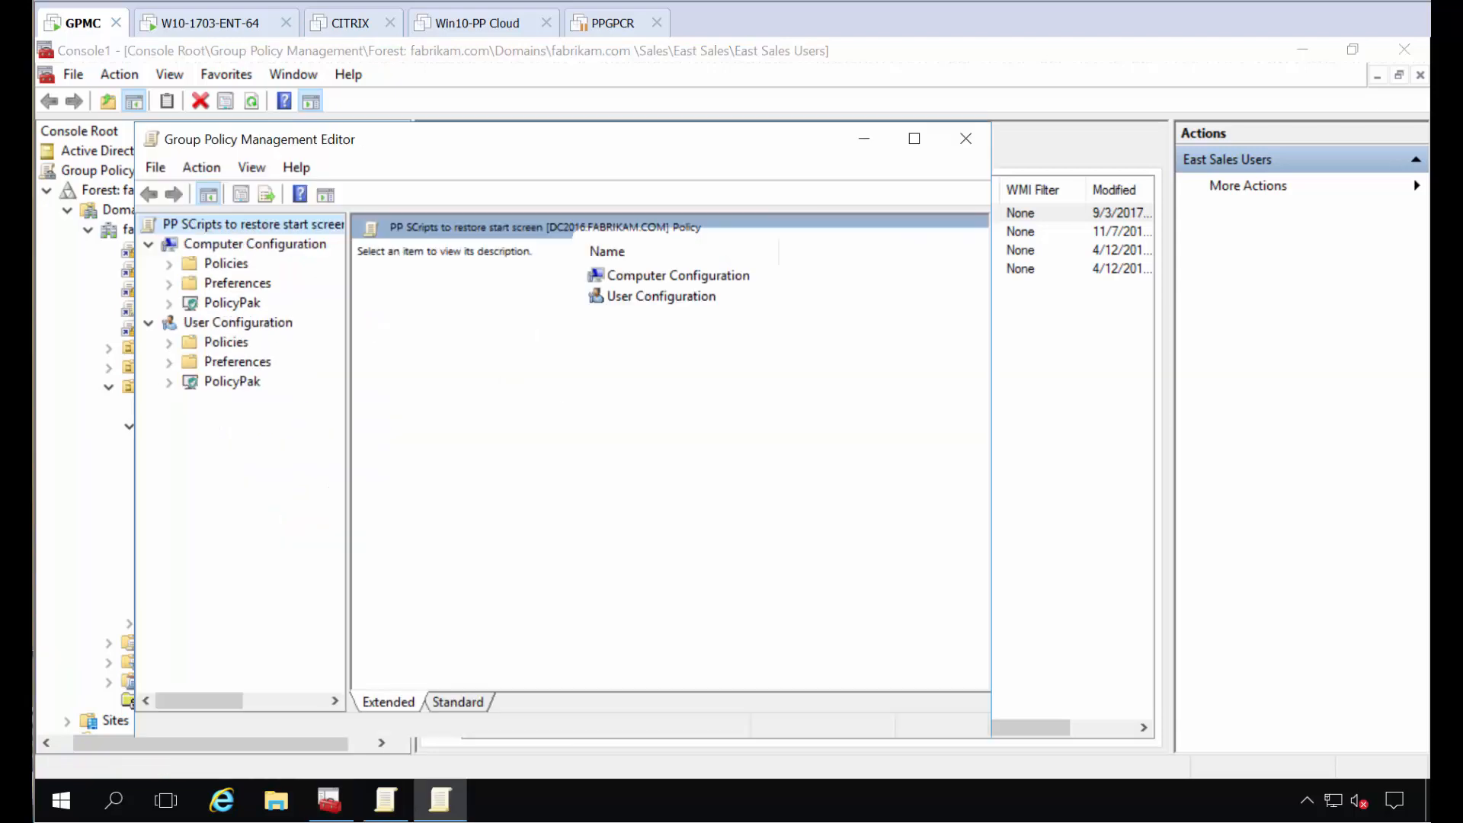
{"action": "left_click", "coordinate": [914, 138]}
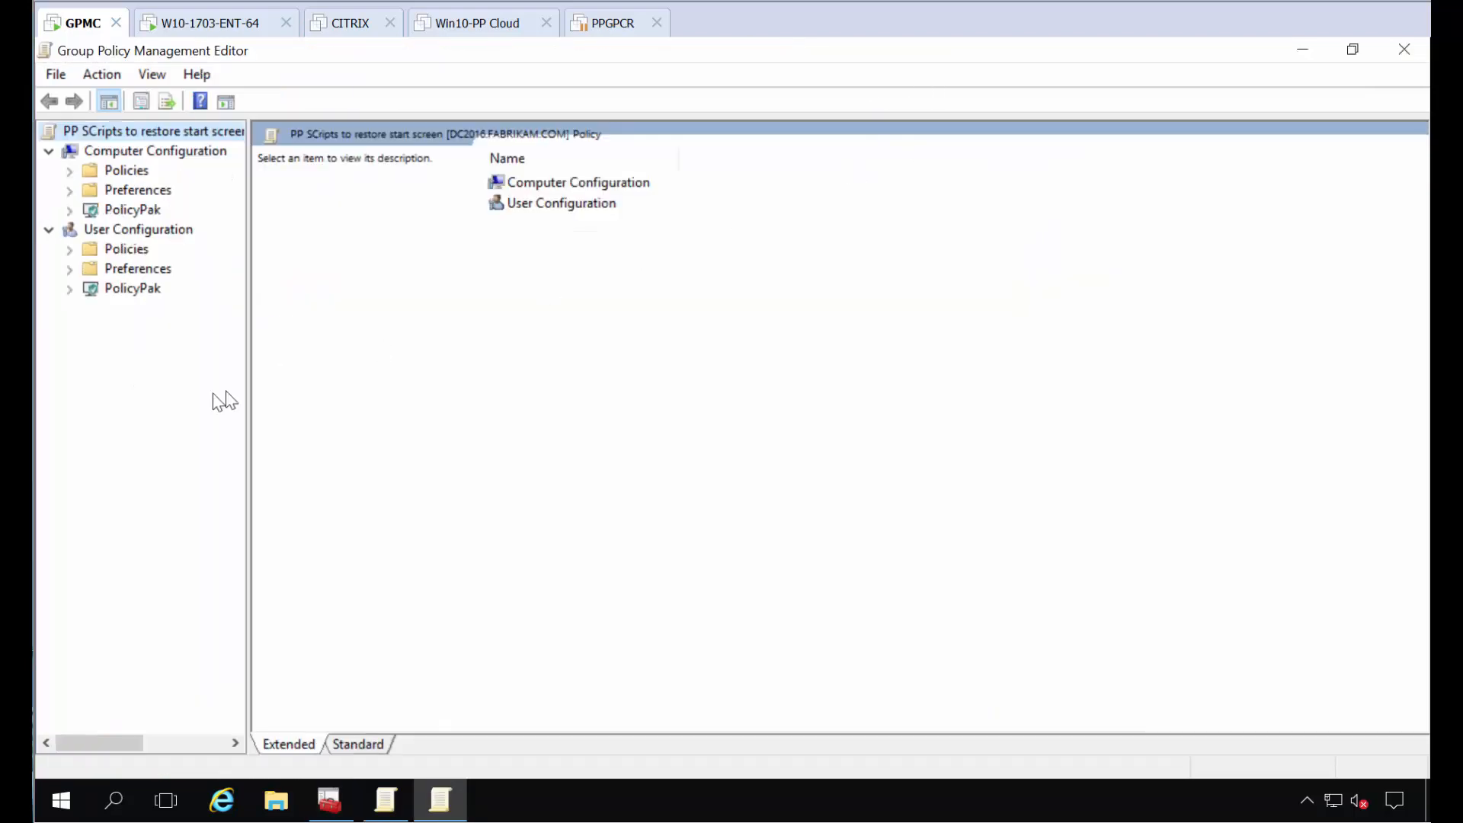
{"action": "left_click", "coordinate": [69, 288]}
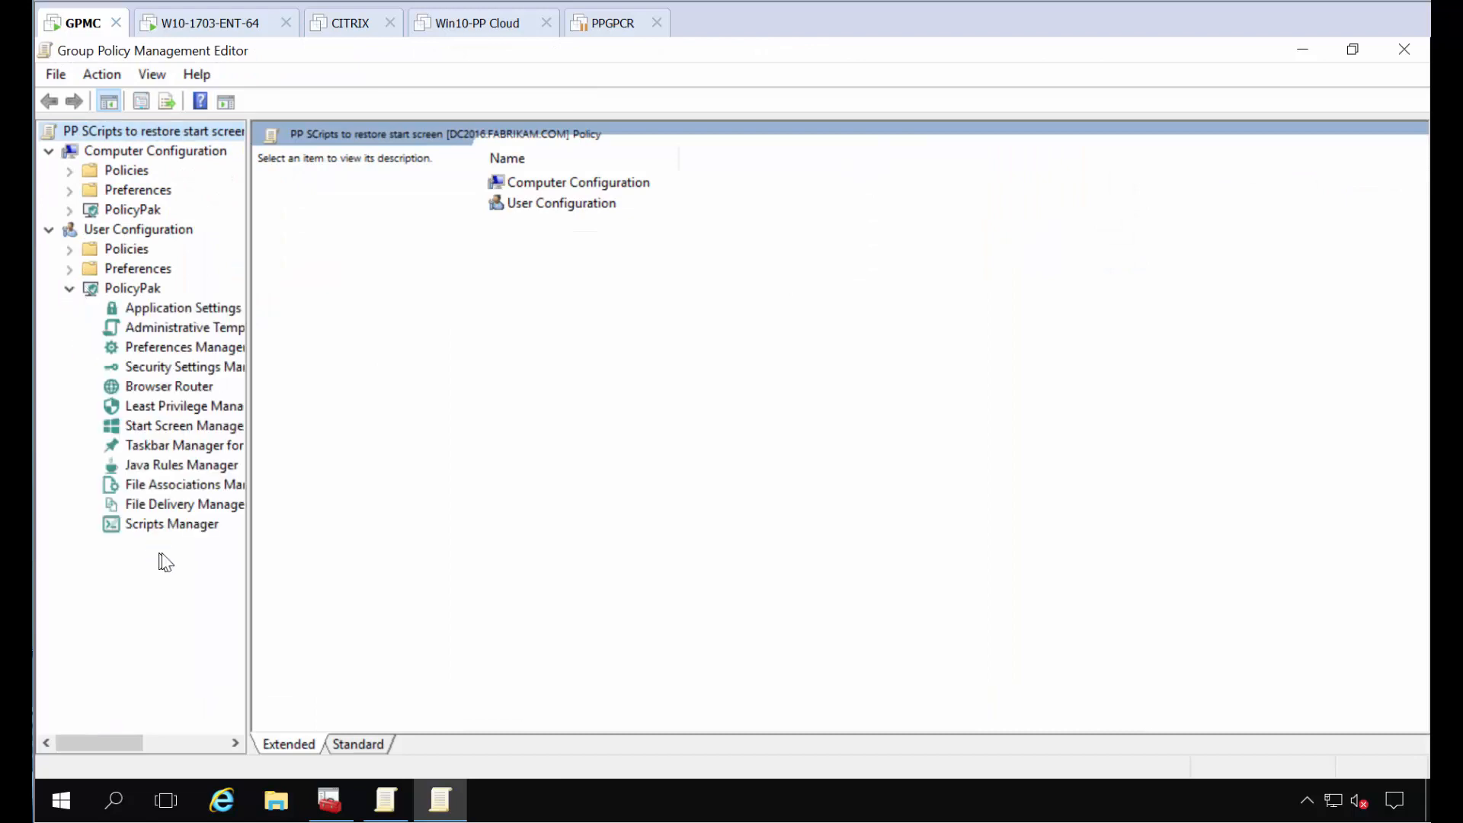
{"action": "left_click", "coordinate": [168, 525]}
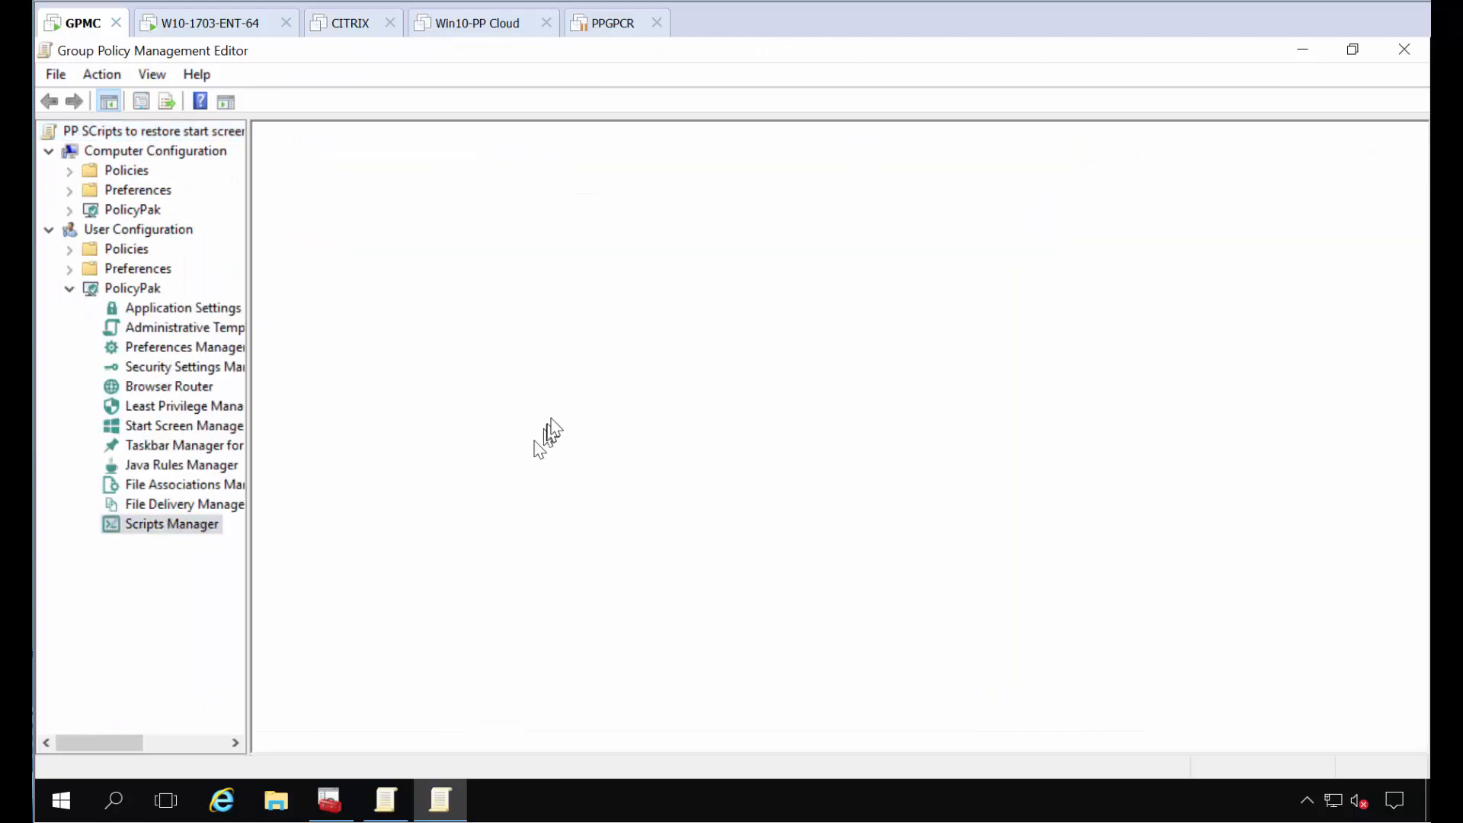
Step: Start a new policy with an on-apply PowerShell script that recursively force-removes the HKCU $start.tilegrid$windows.data.curatedtilecollection.root cache key and runs Get-Process Explorer | Stop-Process
{"action": "right_click", "coordinate": [599, 279]}
{"action": "mouse_move", "coordinate": [618, 290]}
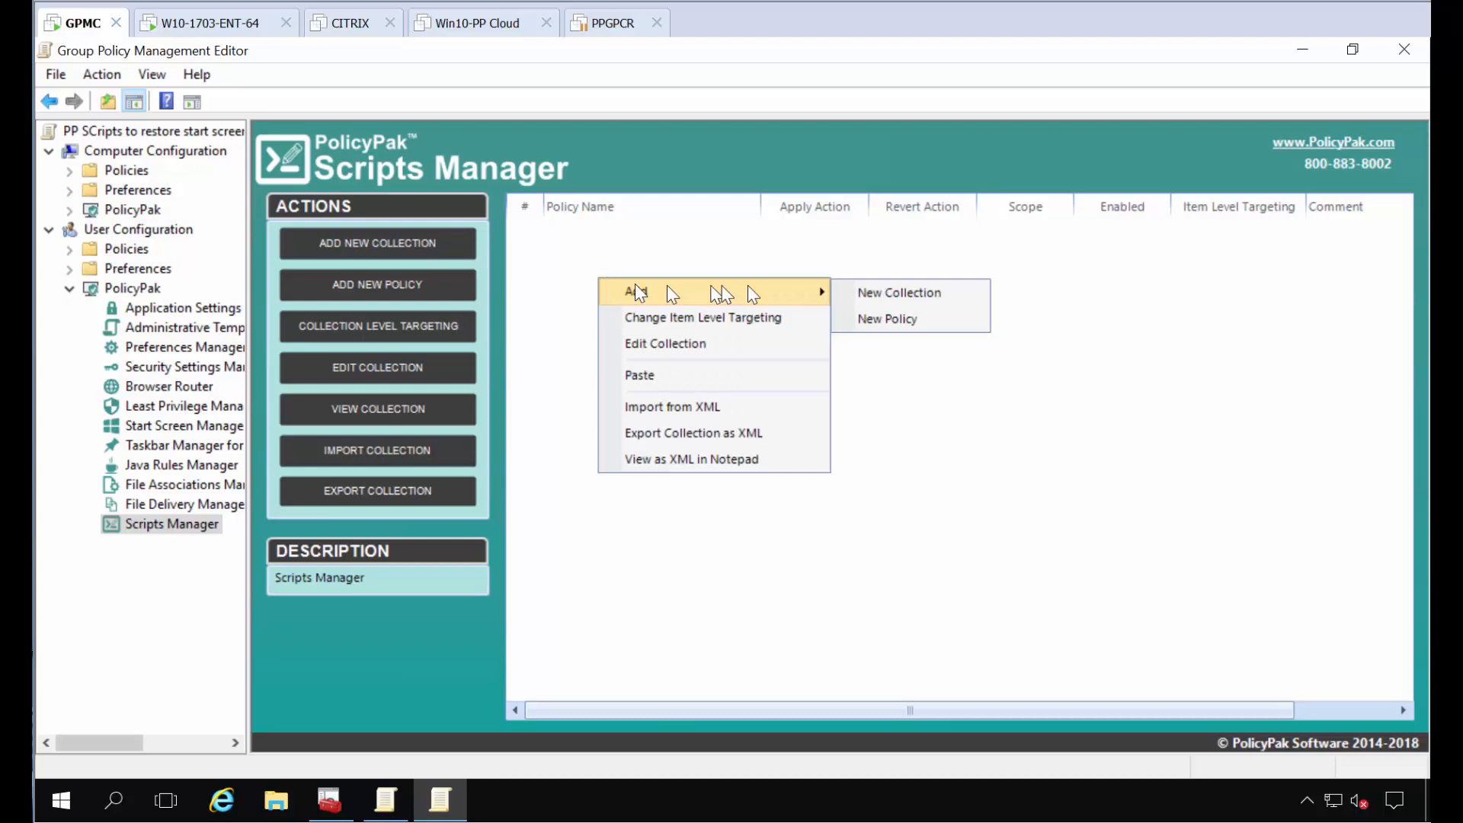
{"action": "left_click", "coordinate": [902, 312]}
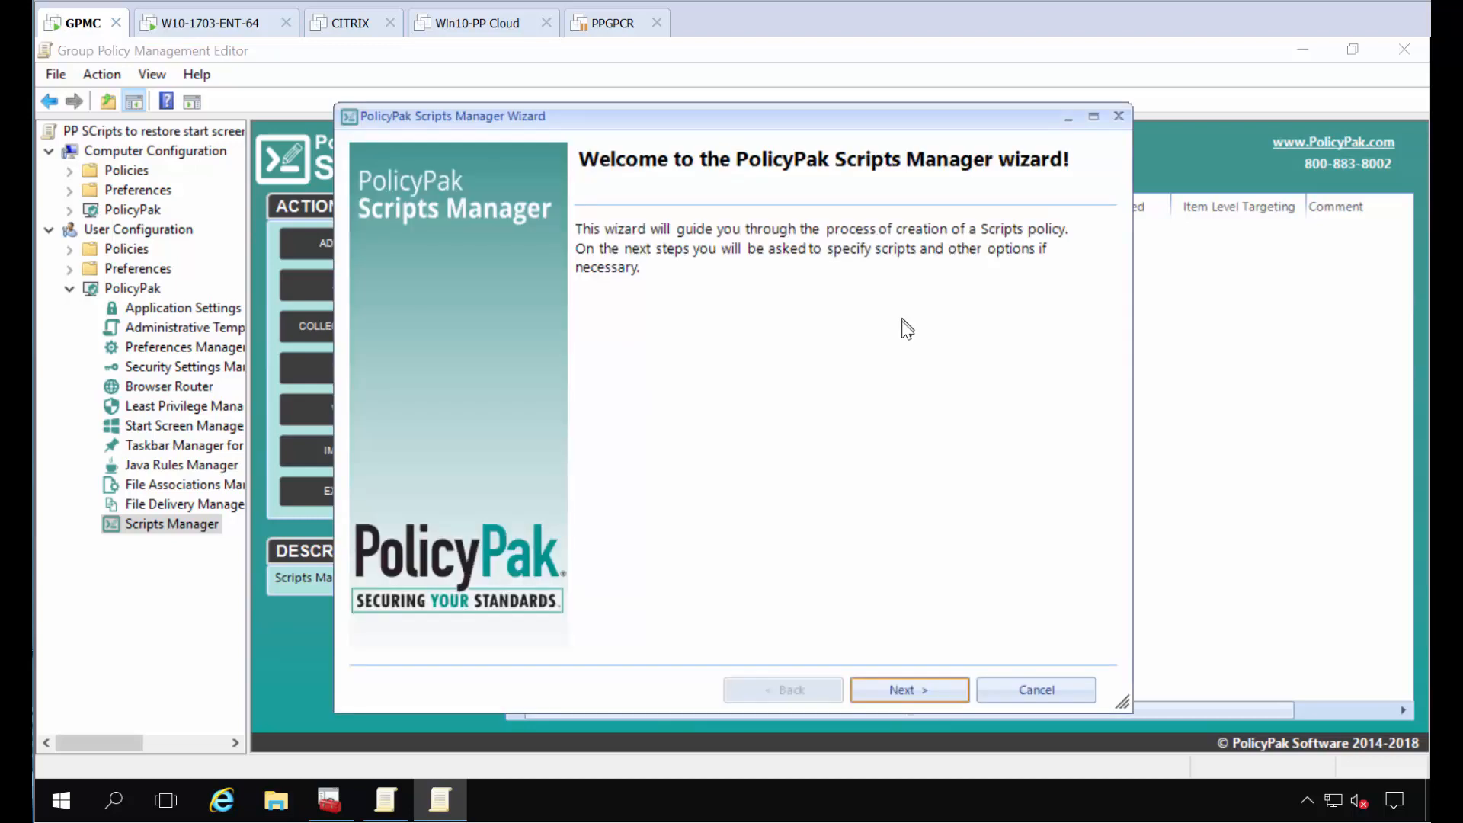
{"action": "key", "text": "Return"}
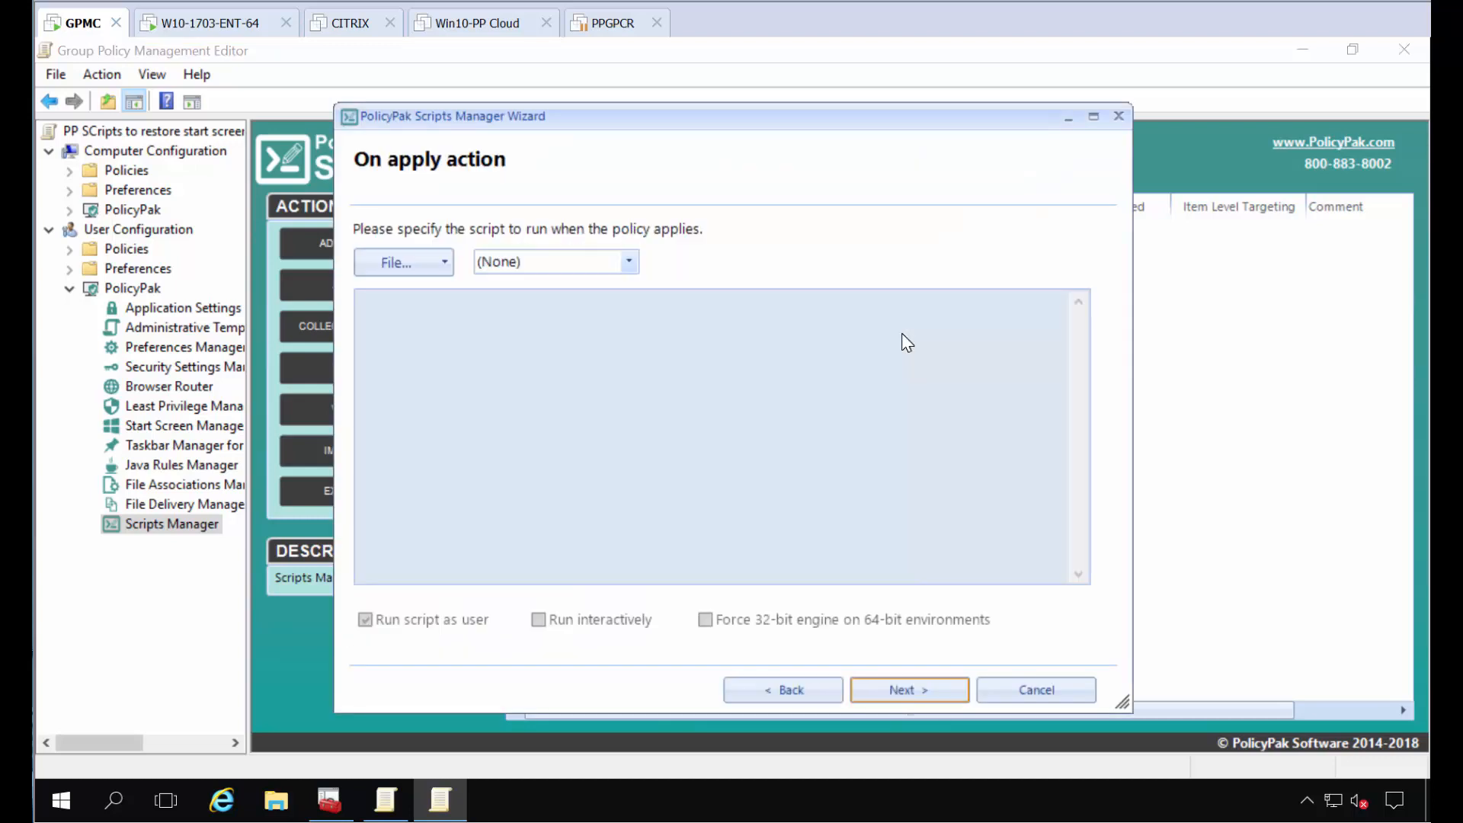
{"action": "left_click", "coordinate": [538, 262]}
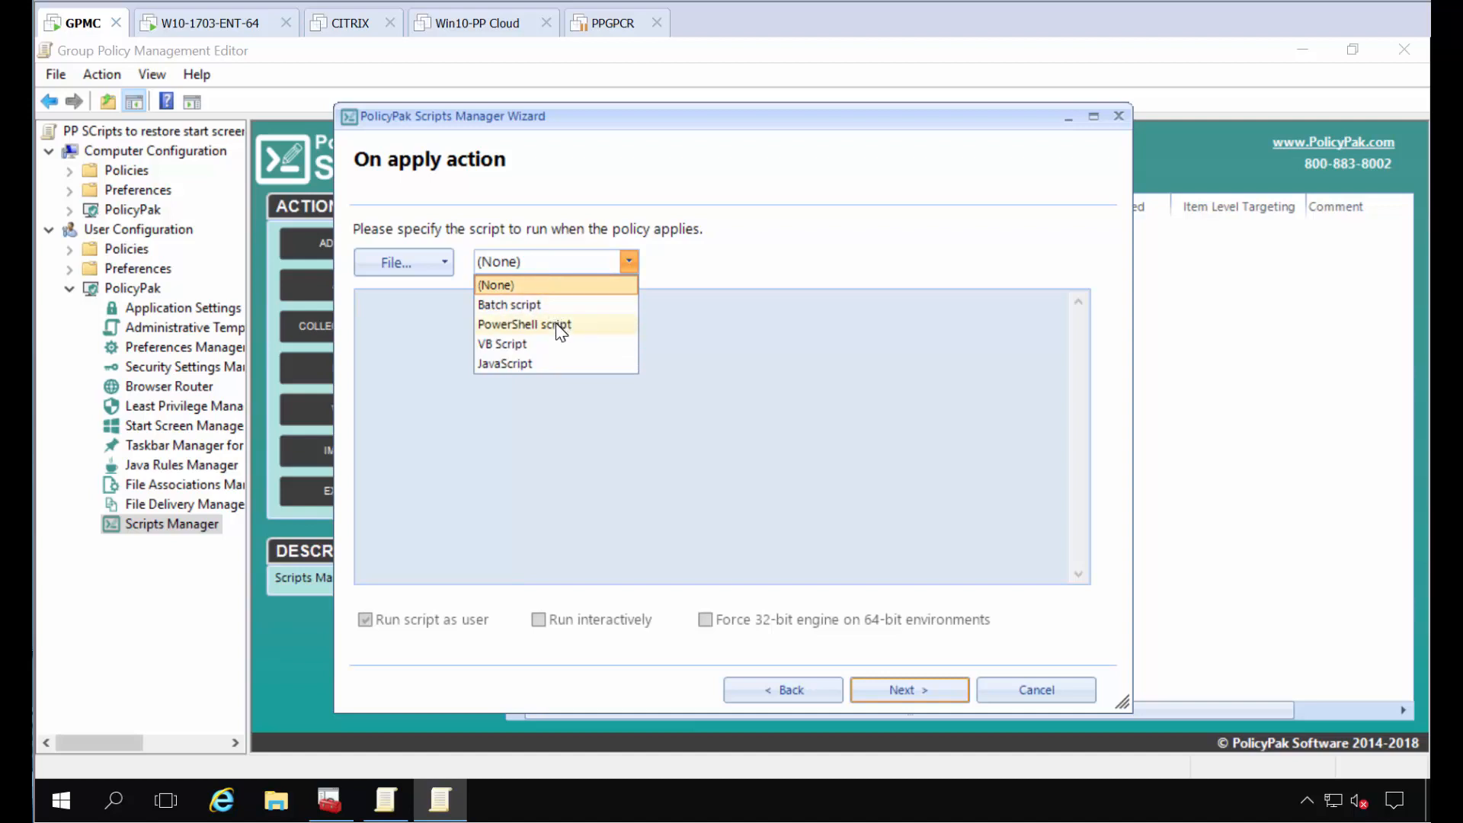
{"action": "left_click", "coordinate": [558, 327]}
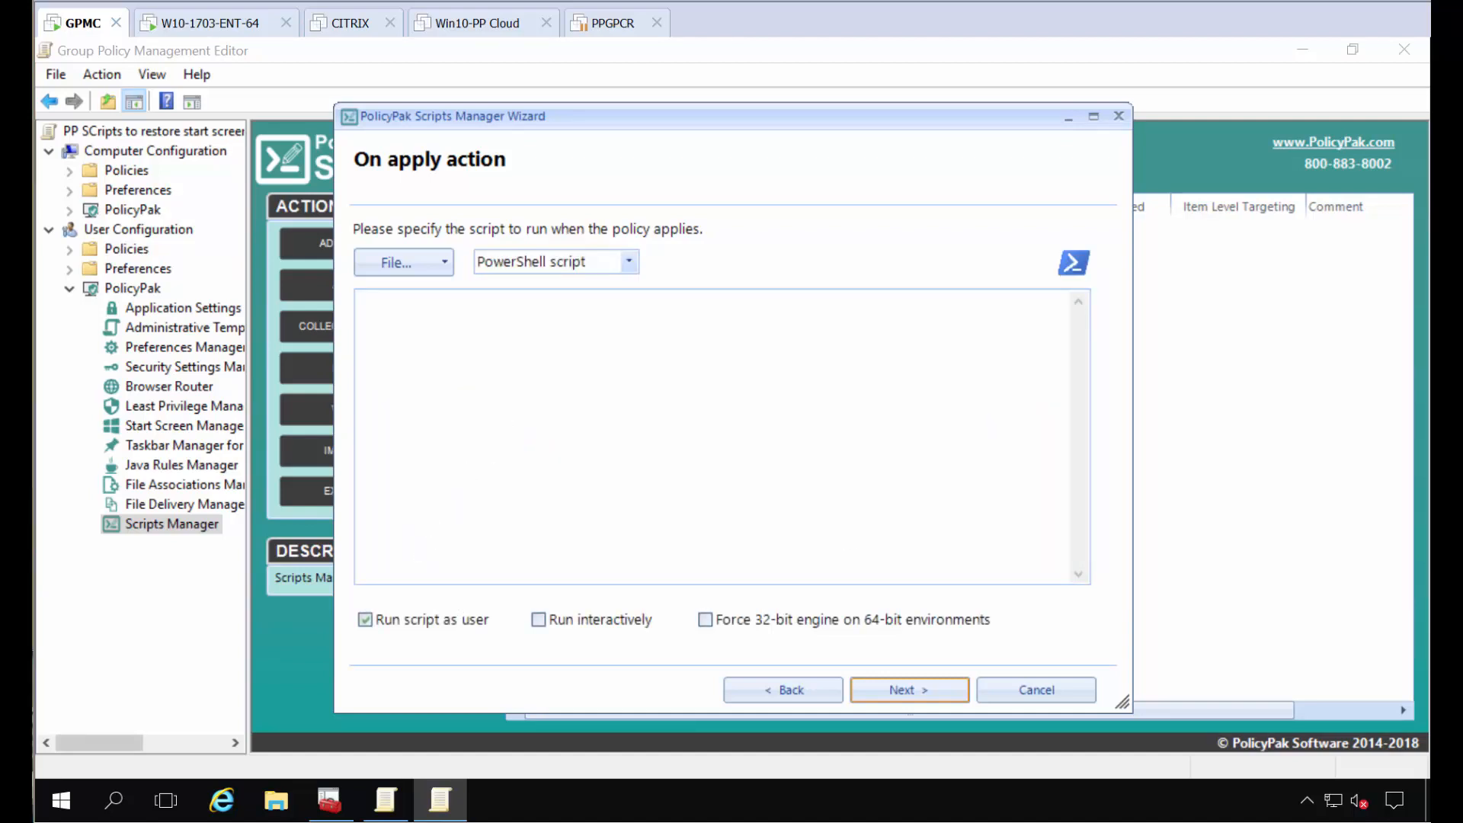
{"action": "left_click", "coordinate": [729, 373]}
{"action": "type", "text": "Remove-Item 'HKCU:\\Software\\Microsoft\\Windows\\CurrentVersion\\CloudStore\\Store\\Cache\\DefaultAccount\\$start.tilegrid$windows.data.curatedtilecollection.root' -Force -Recurse Get-Process Explorer | Stop-Process"}
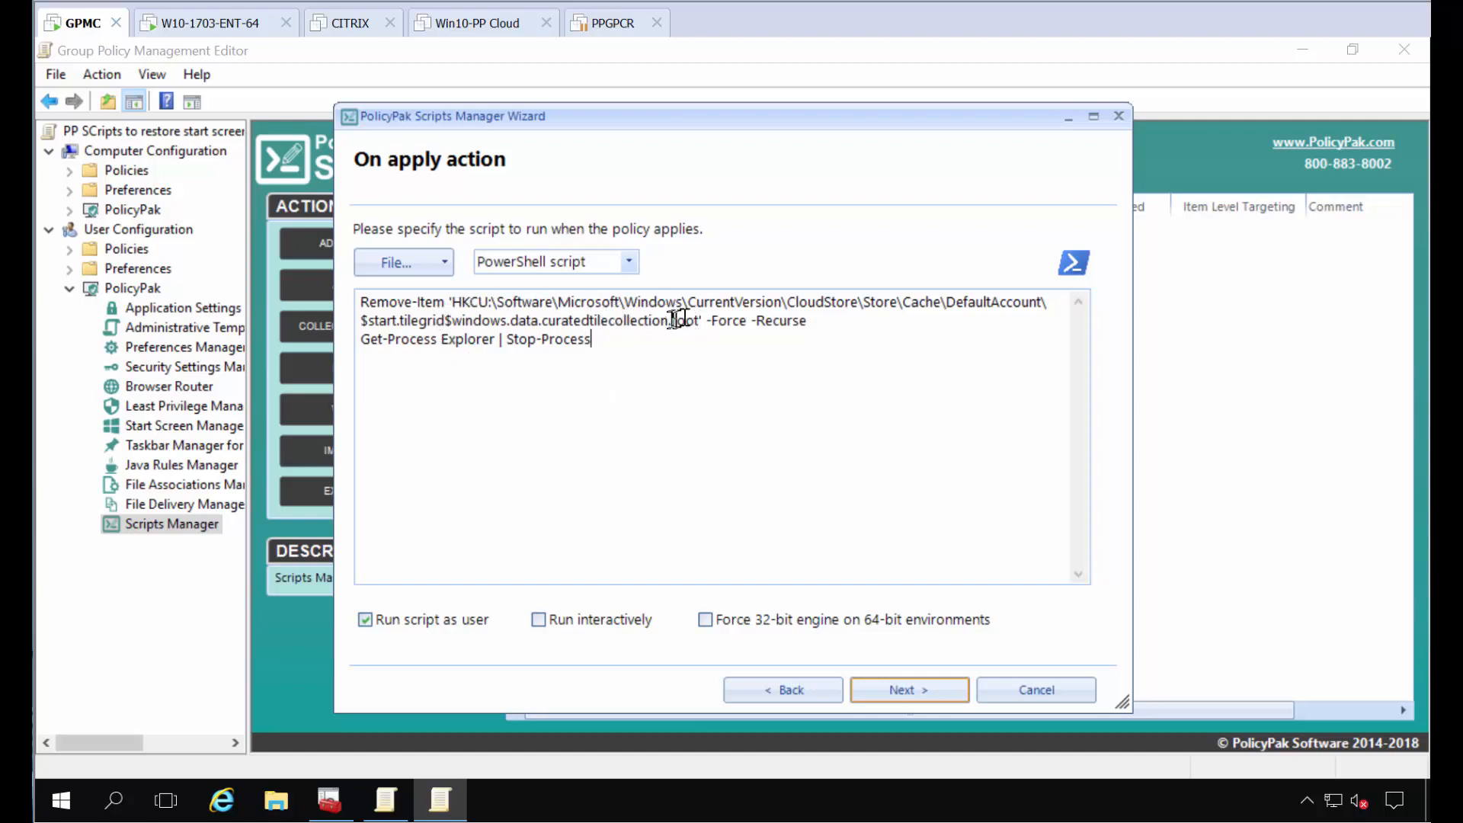
{"action": "left_click", "coordinate": [699, 320]}
Step: Switch to the W10-1703-ENT-64 machine, examine its current Start menu layout, and return to the GPMC machine
{"action": "right_click", "coordinate": [234, 30]}
{"action": "left_click", "coordinate": [204, 588]}
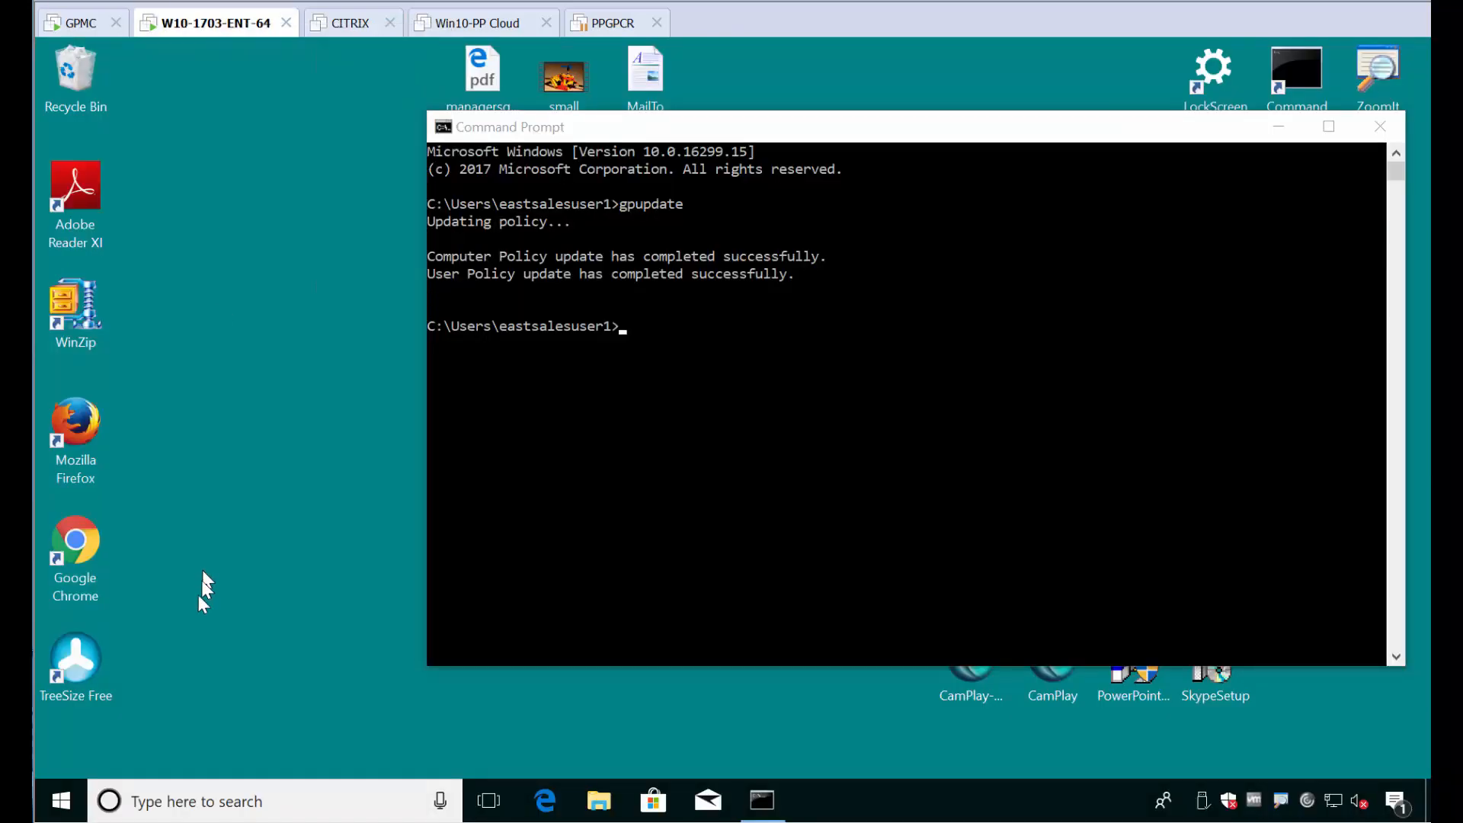
{"action": "left_click", "coordinate": [61, 800]}
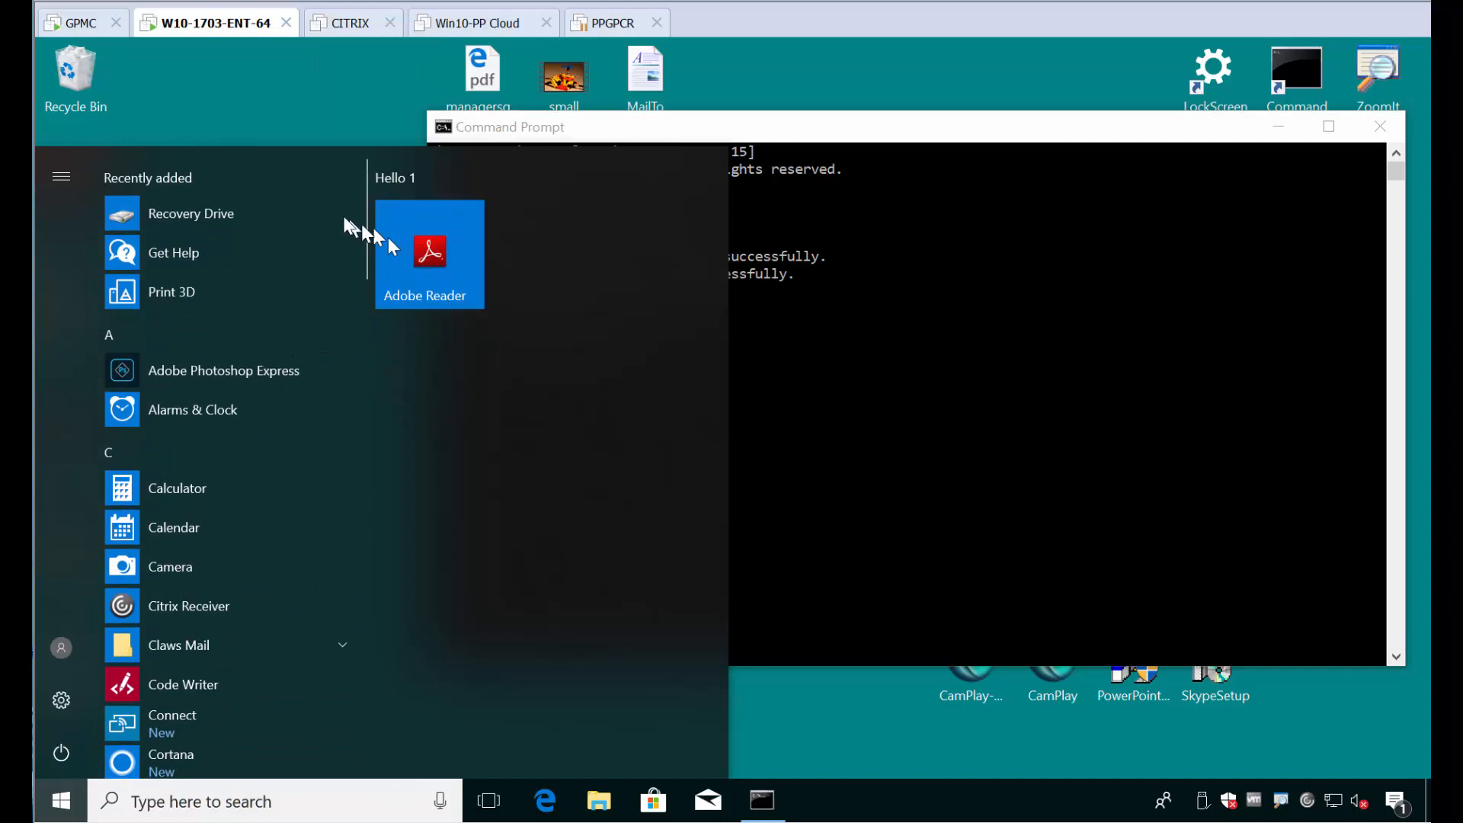
{"action": "left_click", "coordinate": [201, 82]}
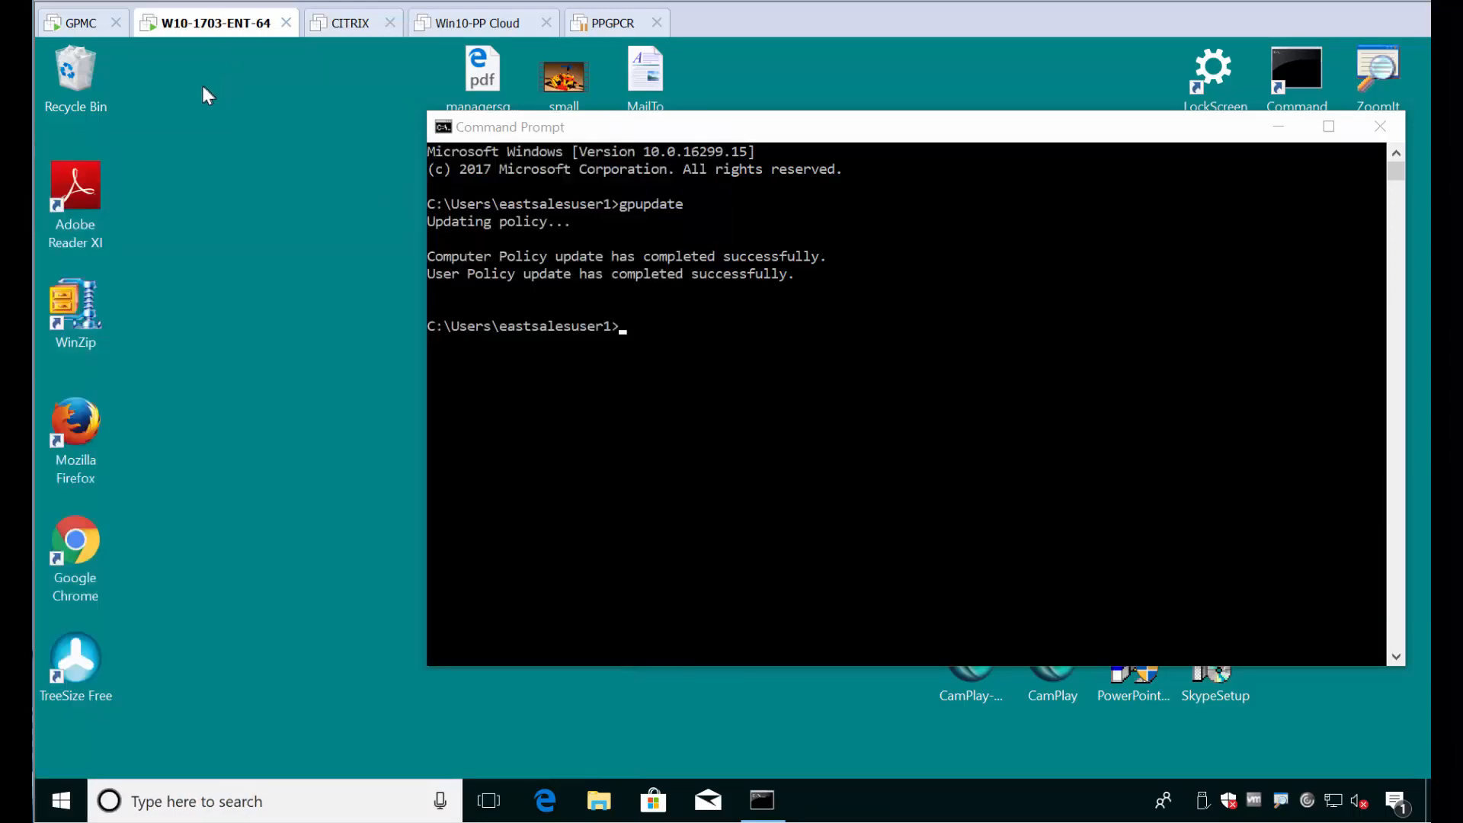
{"action": "left_click", "coordinate": [72, 27]}
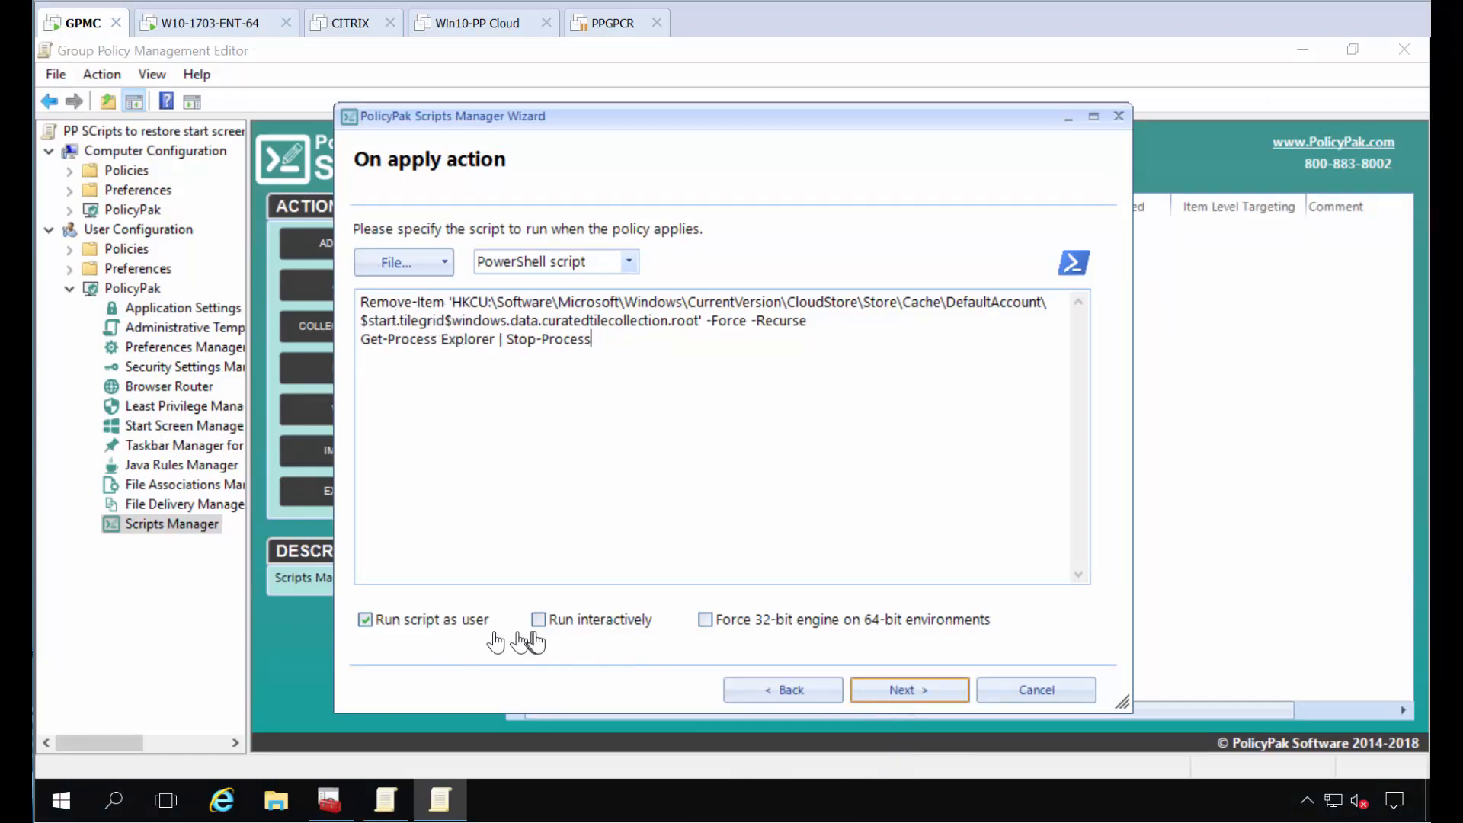
Step: Complete the script policy without a revert script, set its process mode to Once, and name it "Revert out start menu"
{"action": "left_click", "coordinate": [884, 690]}
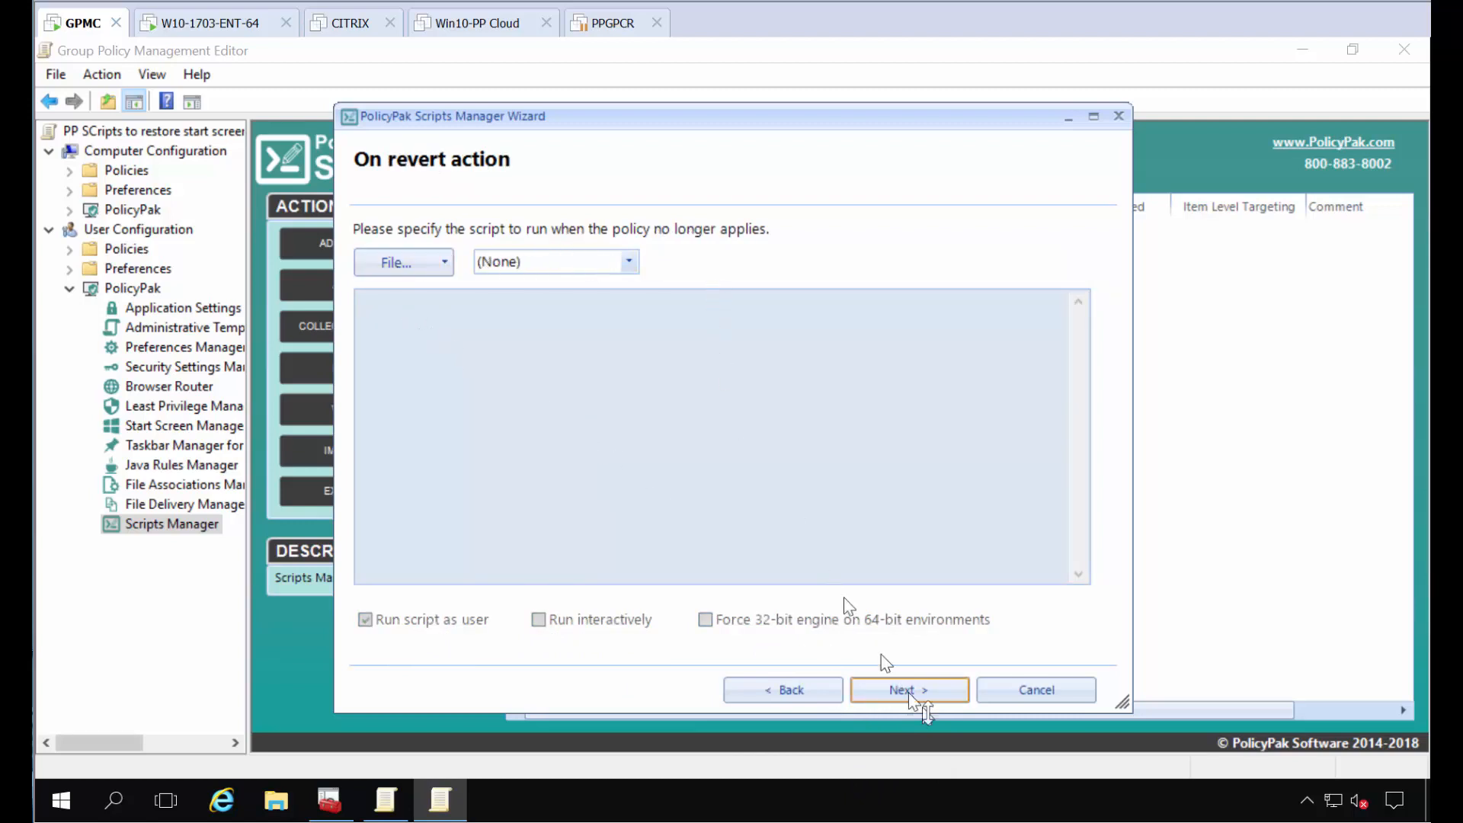
{"action": "left_click", "coordinate": [901, 693]}
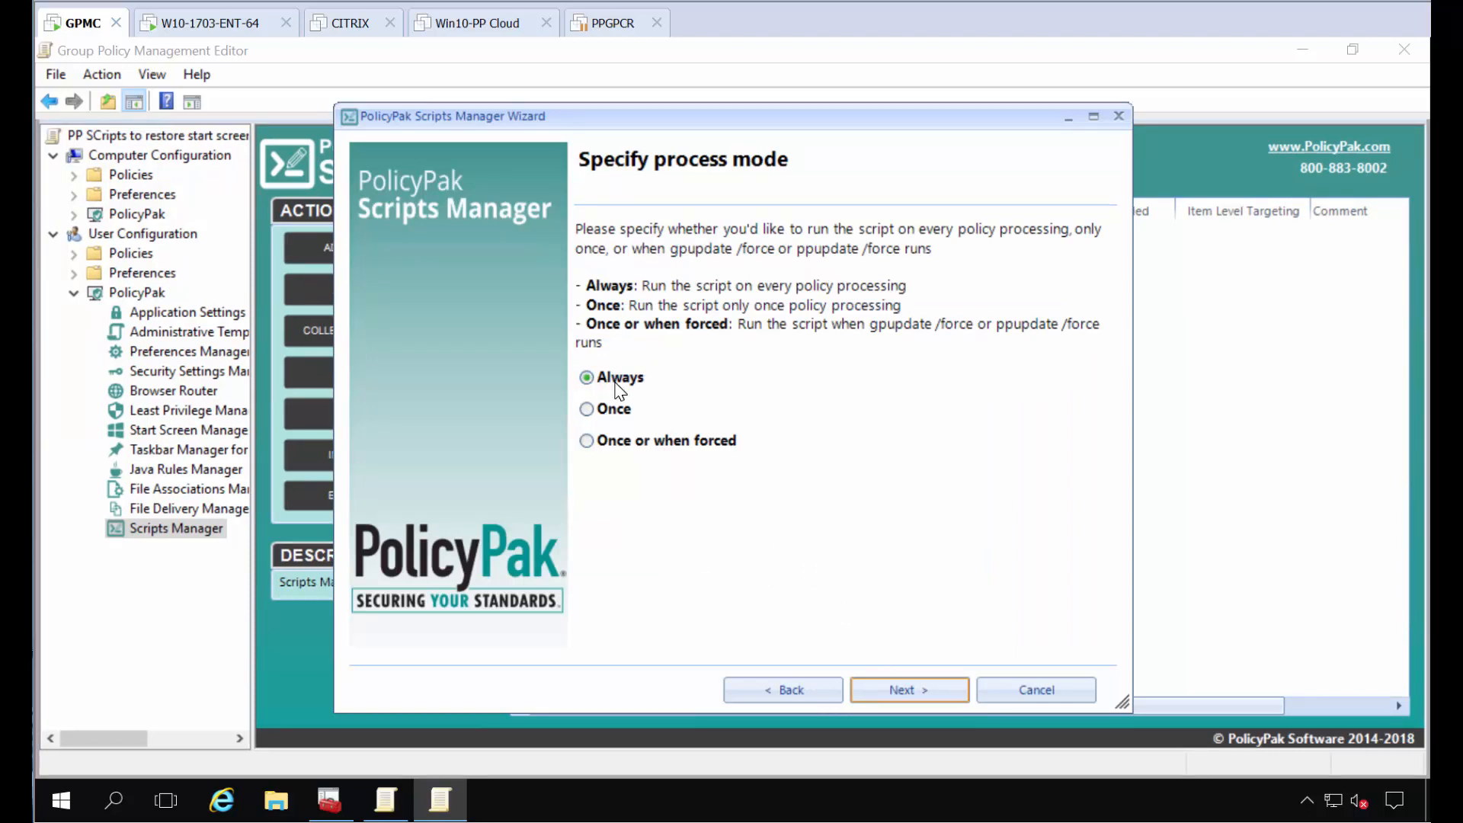
{"action": "left_click", "coordinate": [621, 414]}
{"action": "left_click", "coordinate": [909, 686]}
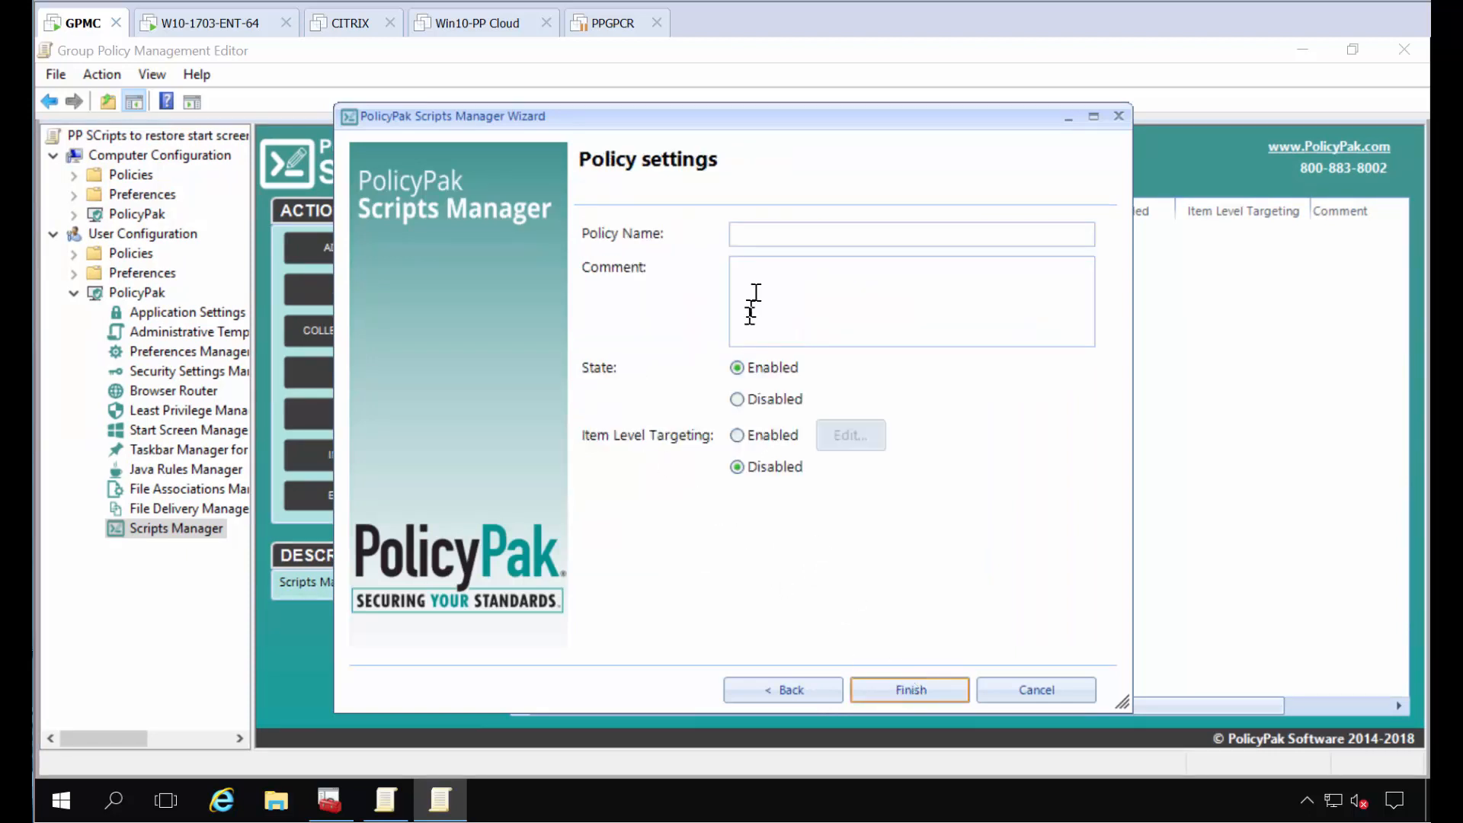
{"action": "type", "text": "Revert out start menu"}
{"action": "key", "text": "Return"}
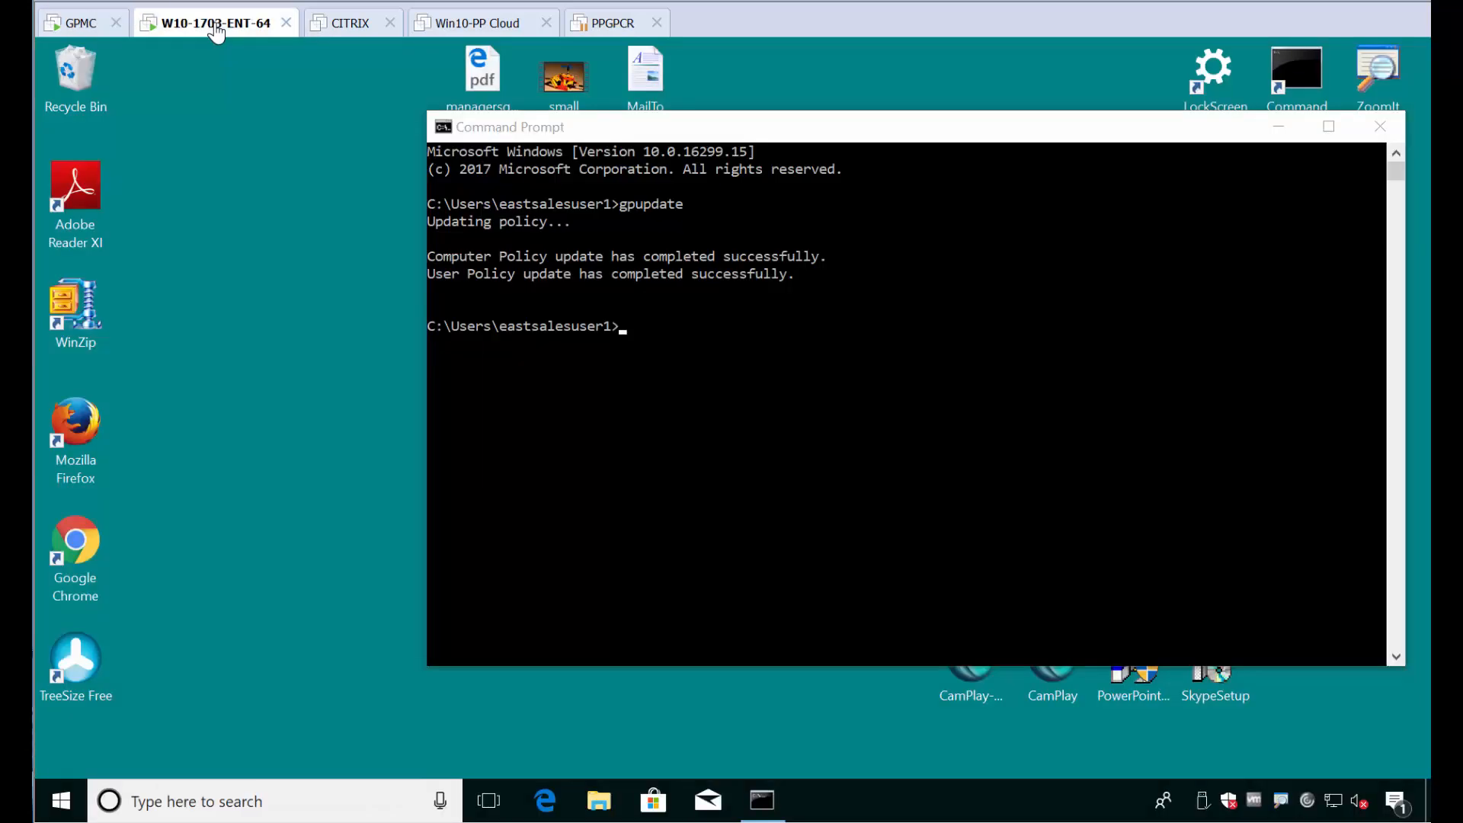
Step: On the W10-1703-ENT-64 machine, check the Start menu before and after running gpupdate in the Command Prompt
{"action": "left_click", "coordinate": [215, 27]}
{"action": "left_click", "coordinate": [73, 789]}
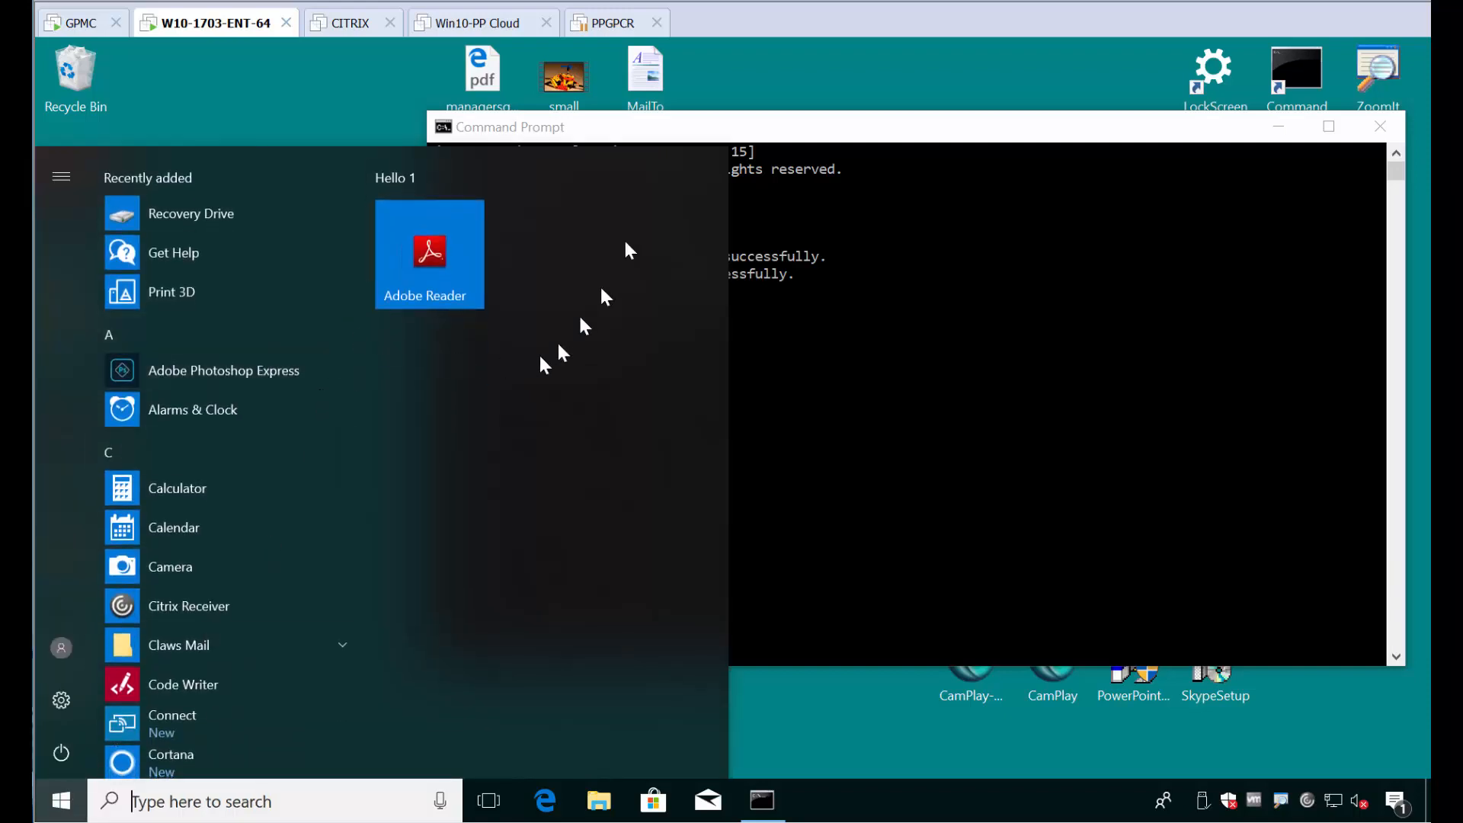
{"action": "left_click", "coordinate": [1111, 503]}
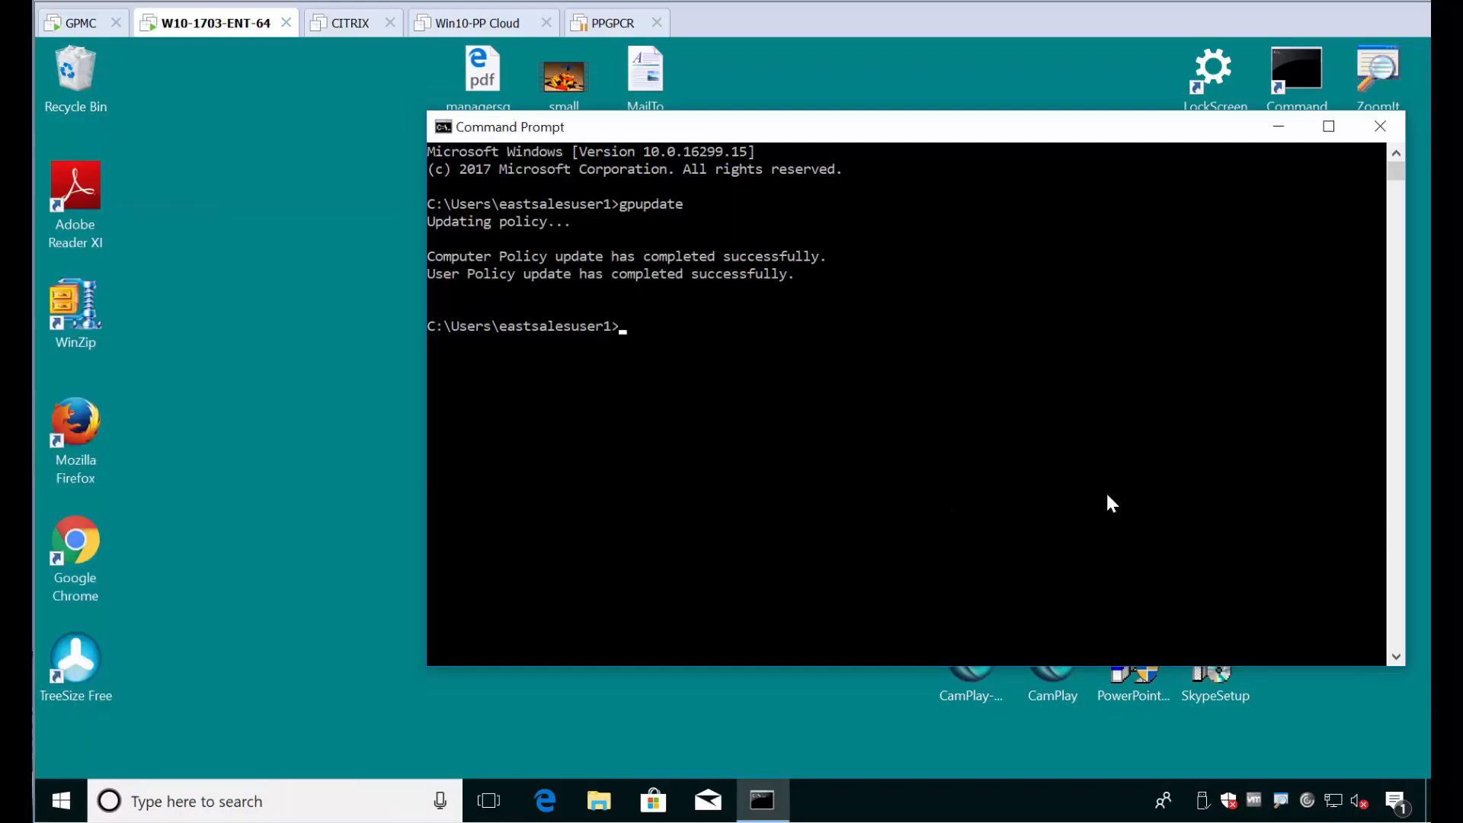
{"action": "type", "text": "gpupdate"}
{"action": "key", "text": "Return"}
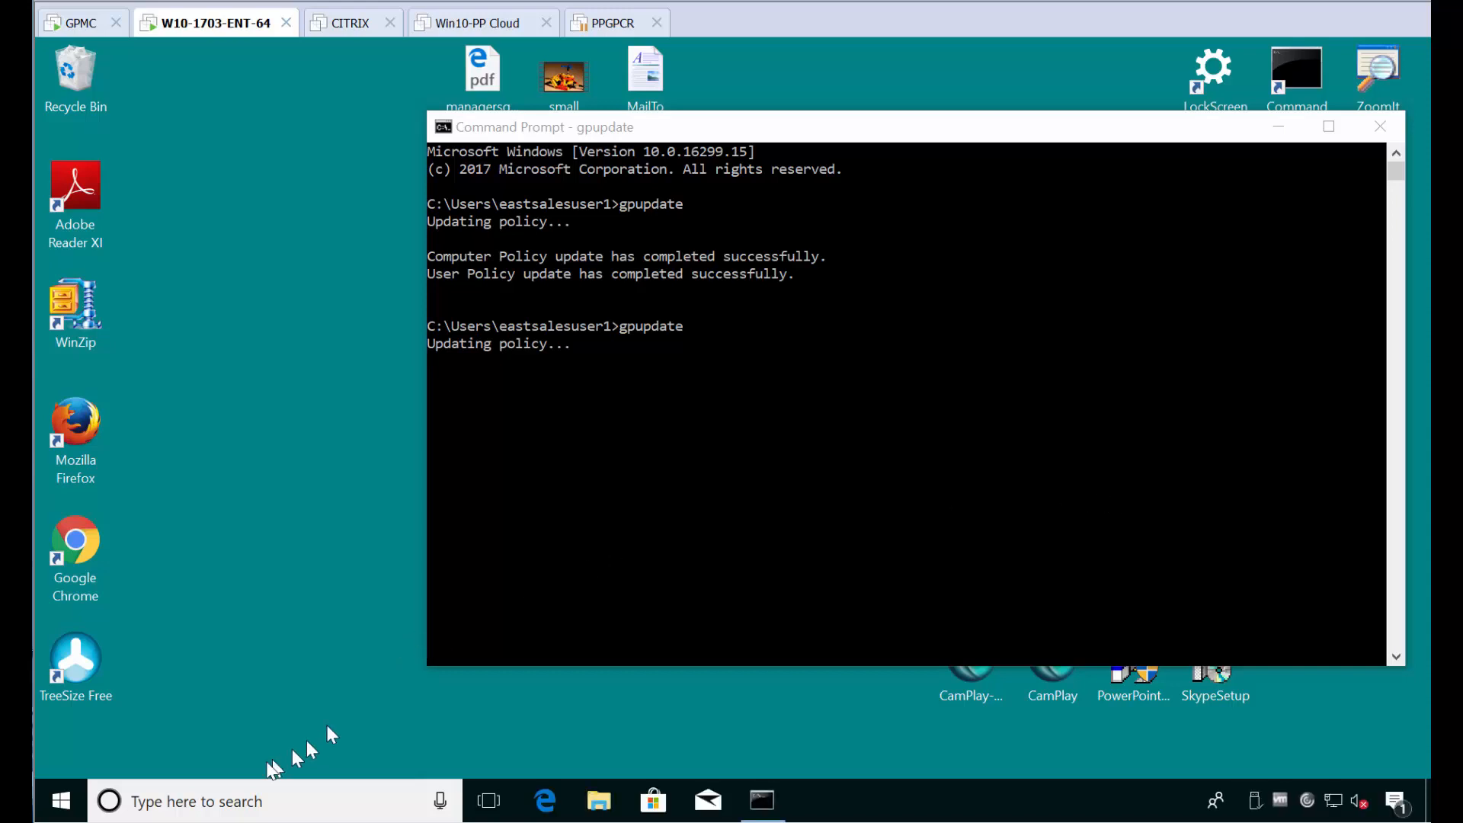
{"action": "left_click", "coordinate": [74, 802]}
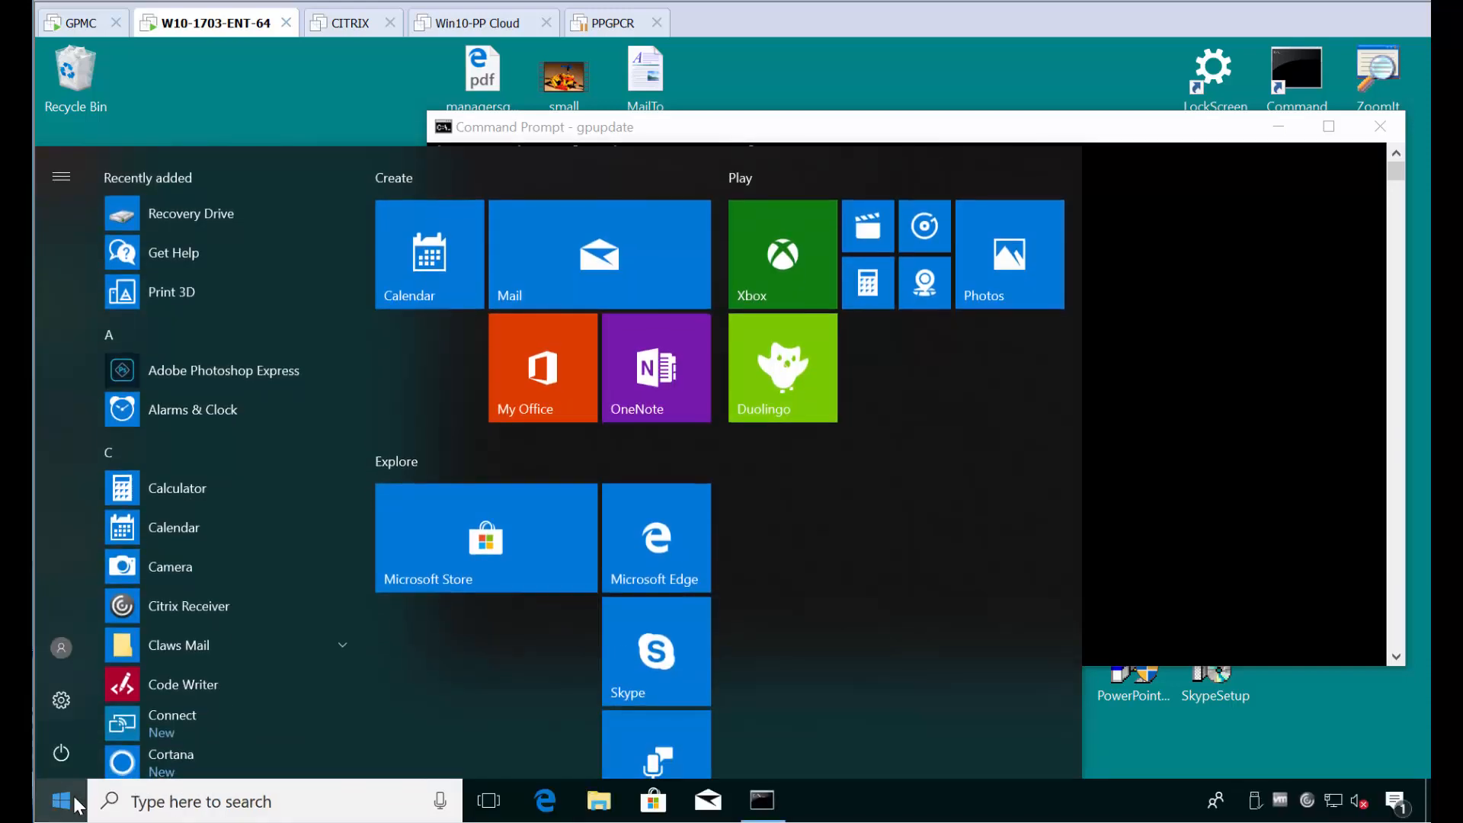